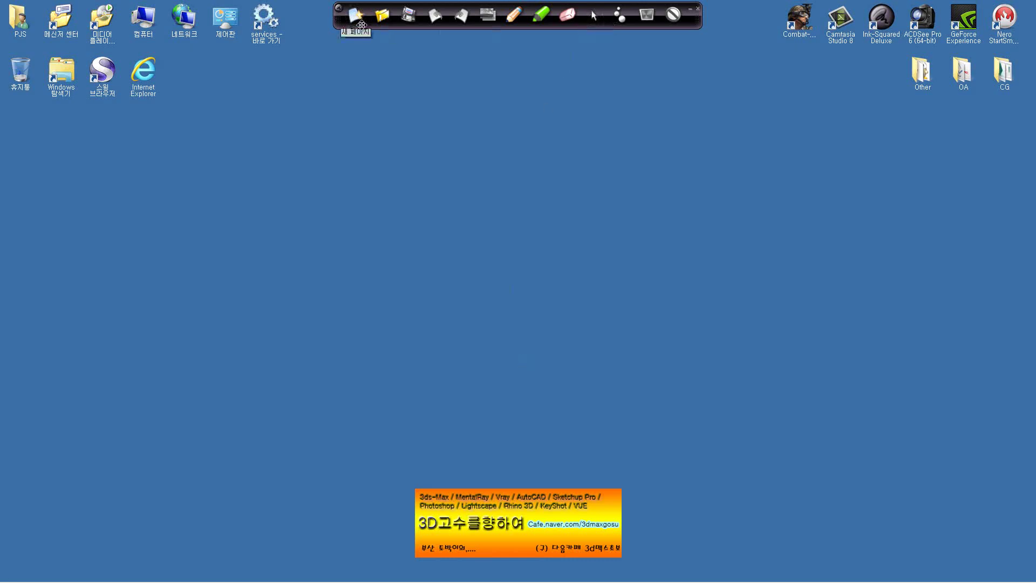
# Step: Restore the 3ds Max Design 2015 window from the taskbar and move the ink toolbar top-right
pyautogui.moveTo(361, 29); pyautogui.dragTo(598, 44)
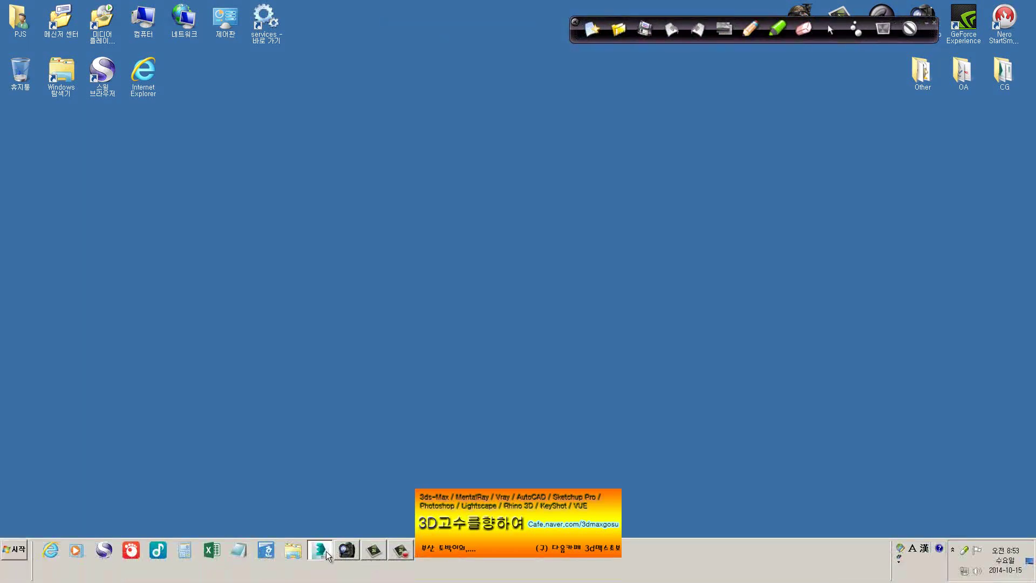
pyautogui.click(319, 549)
pyautogui.moveTo(576, 36); pyautogui.dragTo(663, 21)
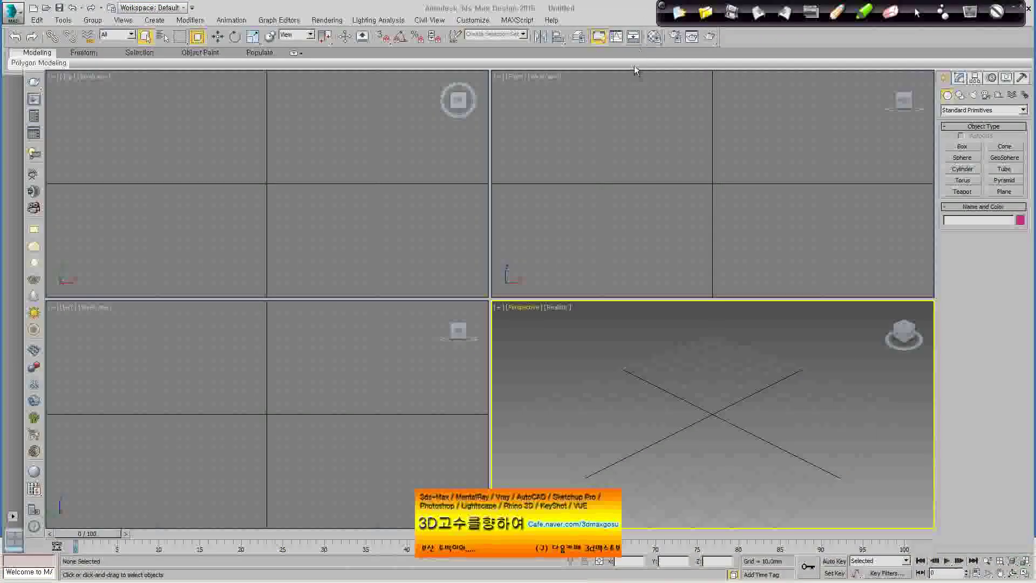
pyautogui.click(678, 39)
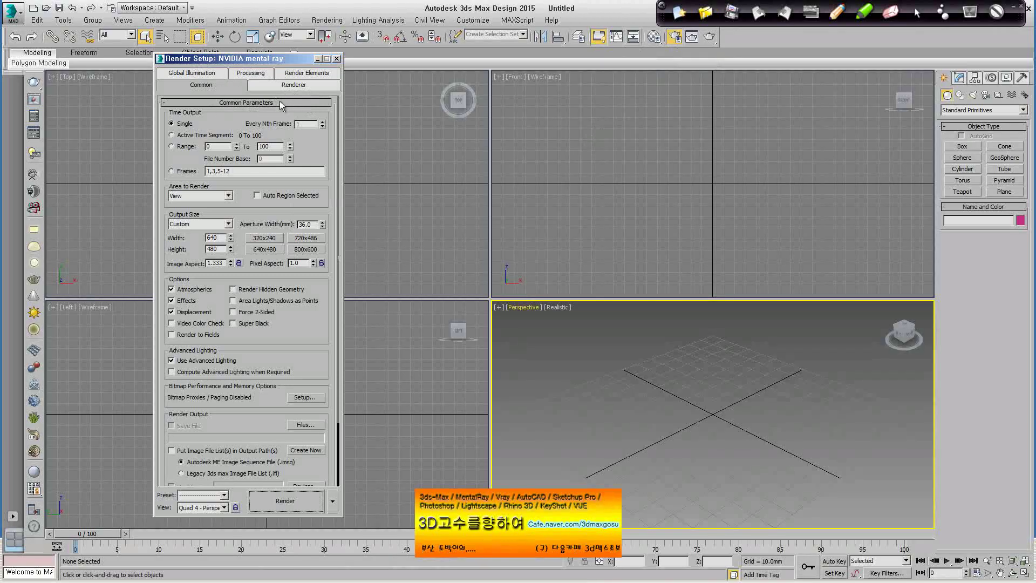
pyautogui.scroll(-3, 231, 394)
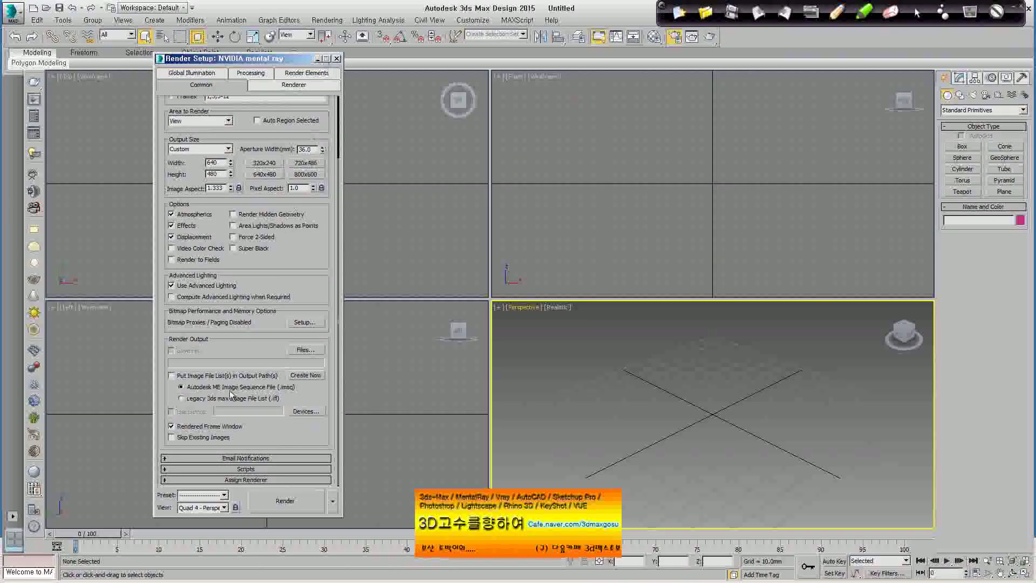
pyautogui.click(235, 480)
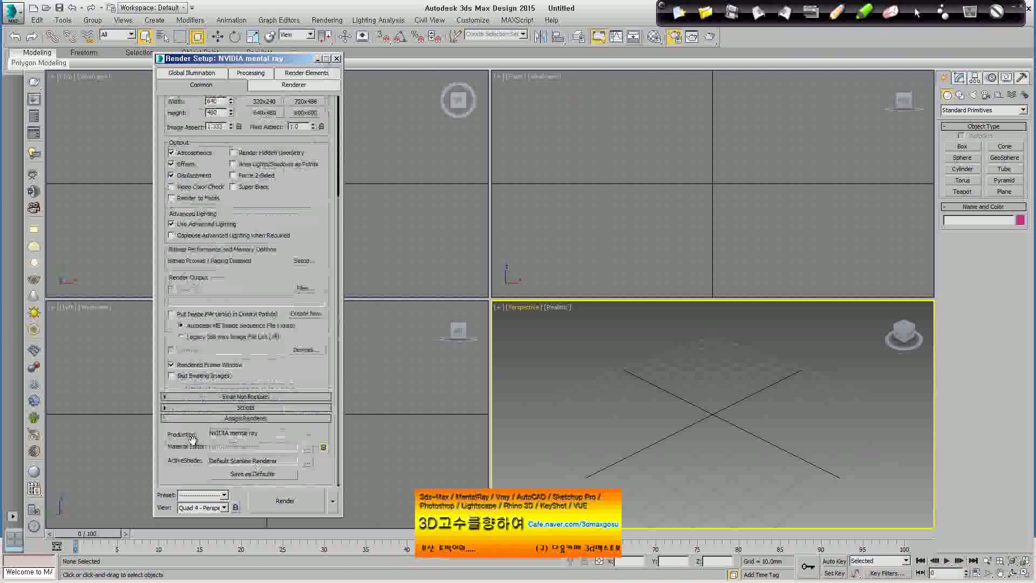
pyautogui.click(307, 433)
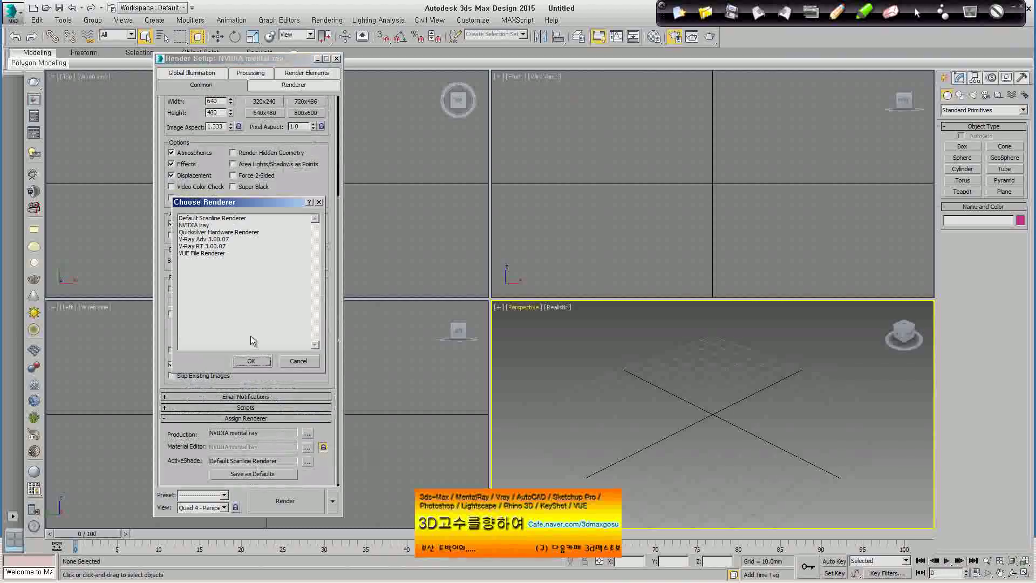
pyautogui.click(214, 240)
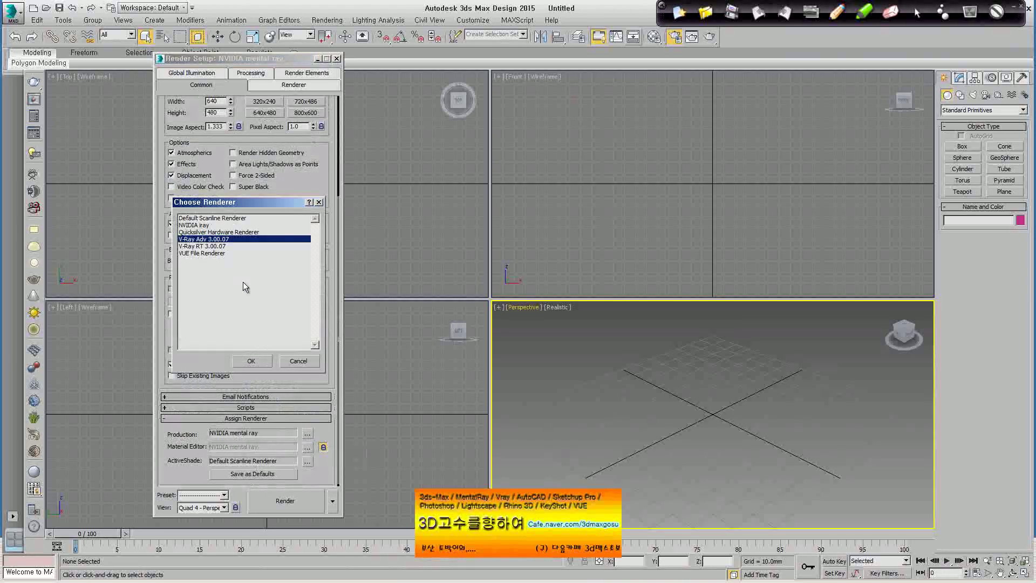
pyautogui.click(296, 361)
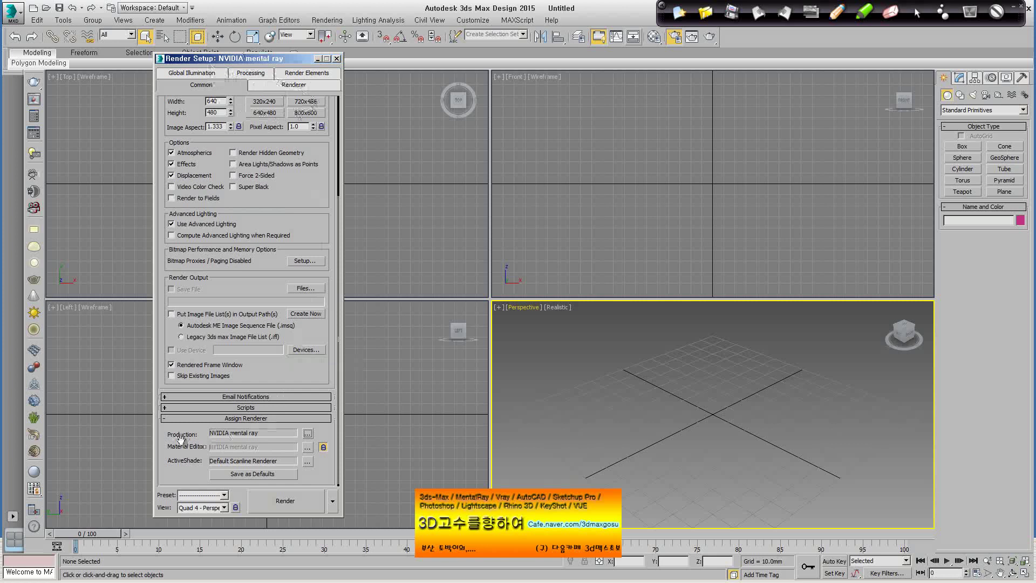
pyautogui.click(336, 58)
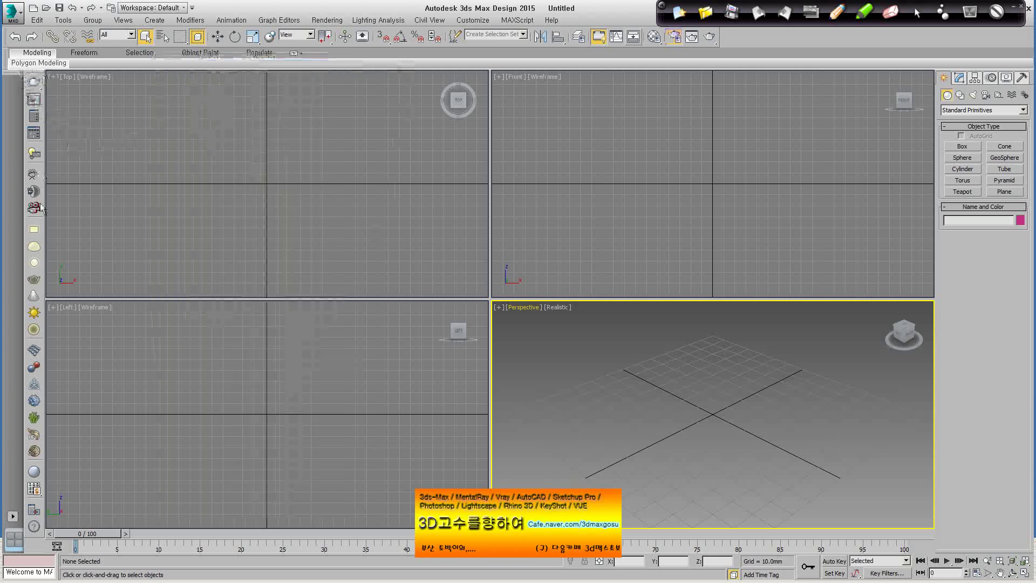
# Step: Switch the scene renderer to V-Ray Adv 3.00.07, then verify it in Render Setup
pyautogui.click(39, 119)
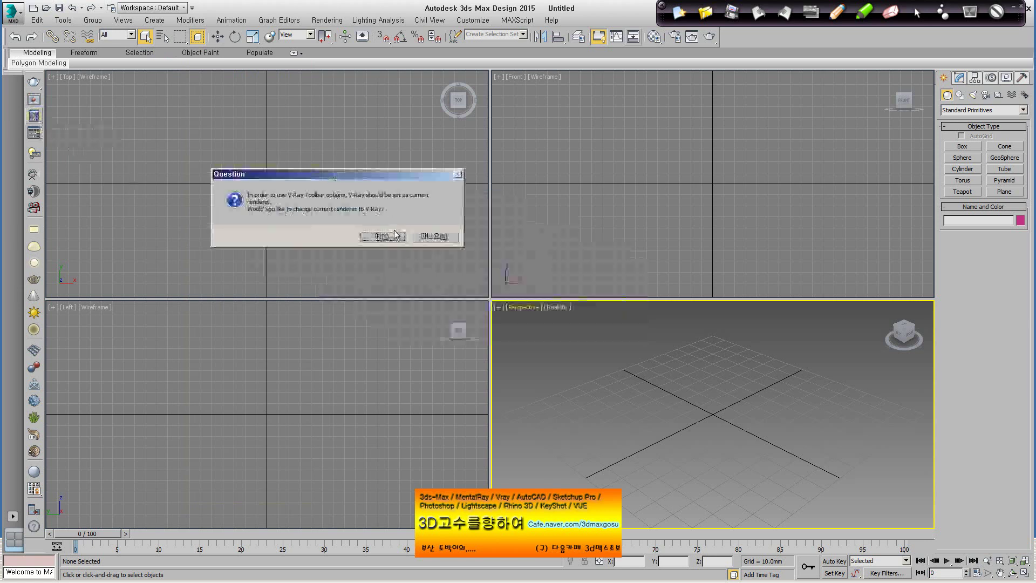
pyautogui.click(381, 236)
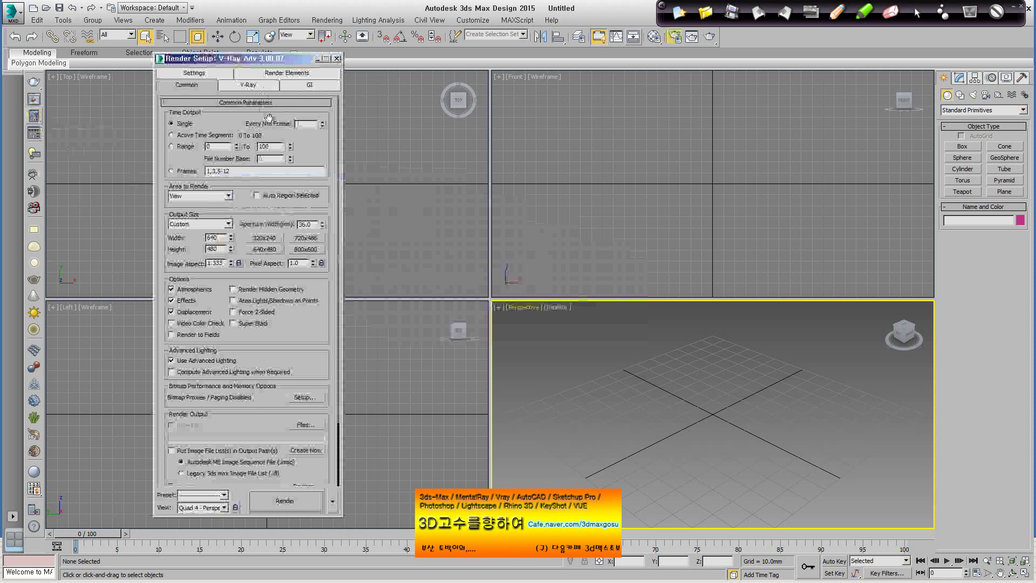
pyautogui.click(337, 58)
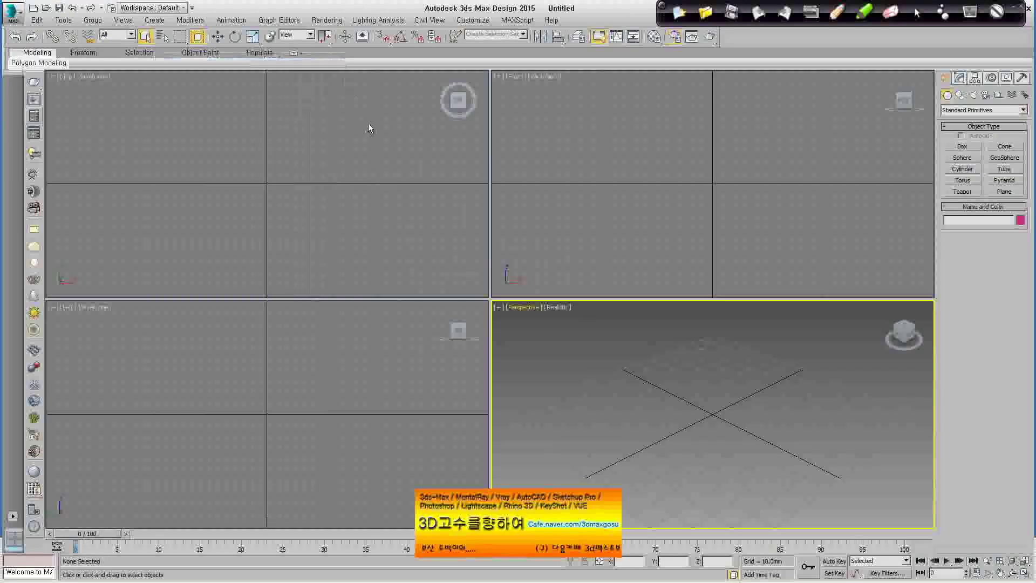
pyautogui.click(674, 37)
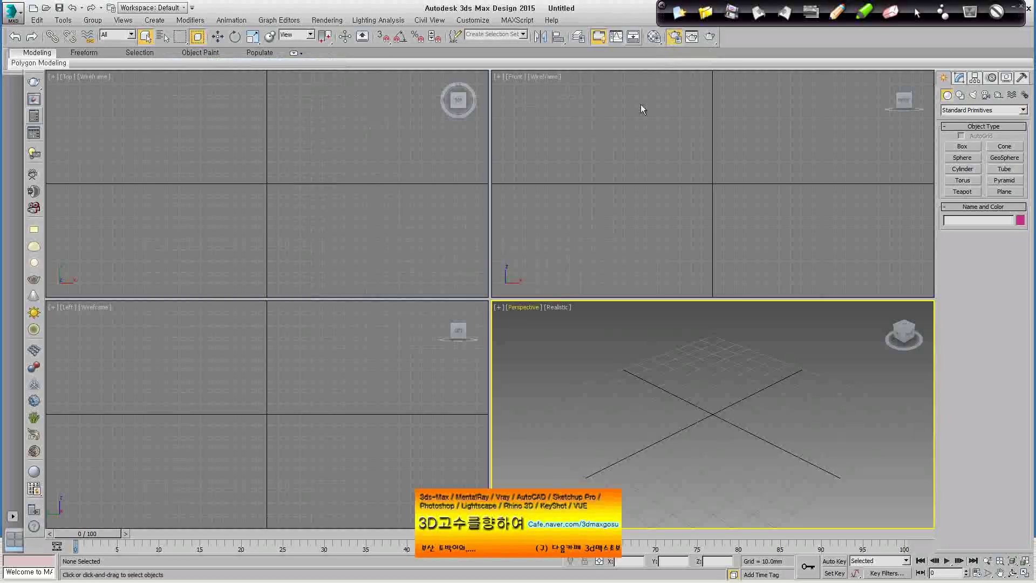
pyautogui.moveTo(298, 376); pyautogui.dragTo(310, 254)
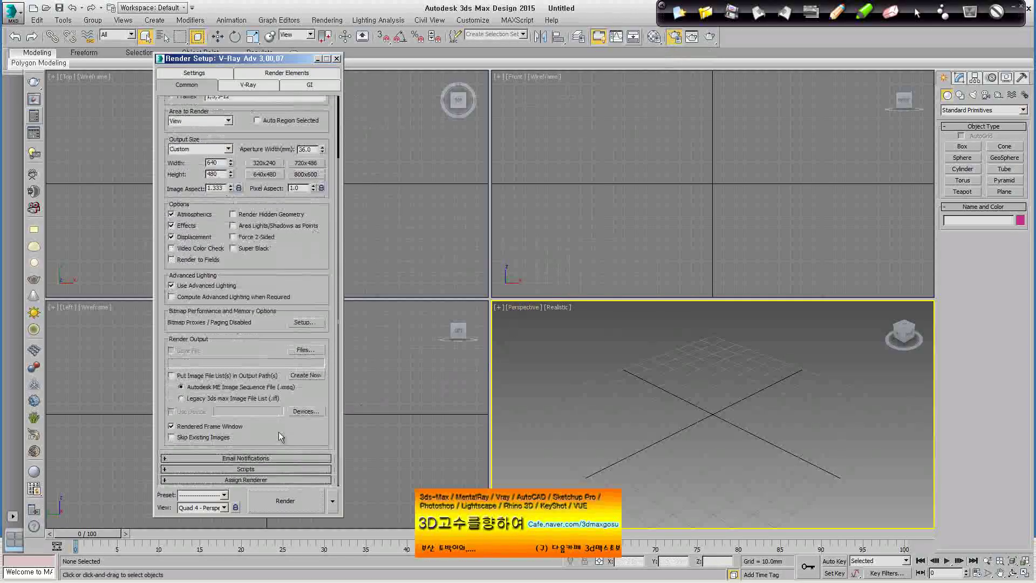
pyautogui.click(337, 58)
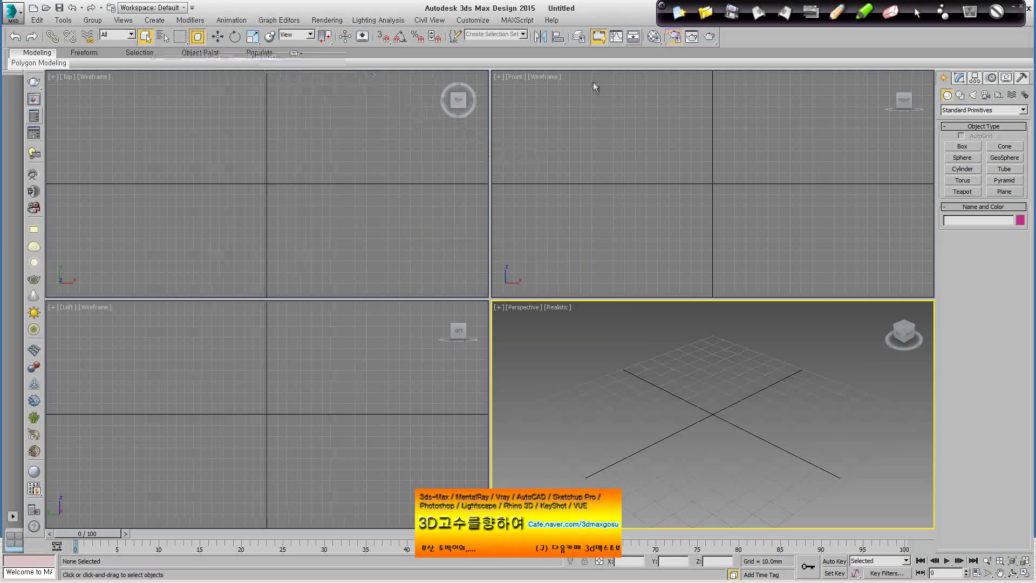
# Step: In the Custom UI and Defaults Switcher, pick MAX.vray as the initial tool-options preset
pyautogui.click(473, 21)
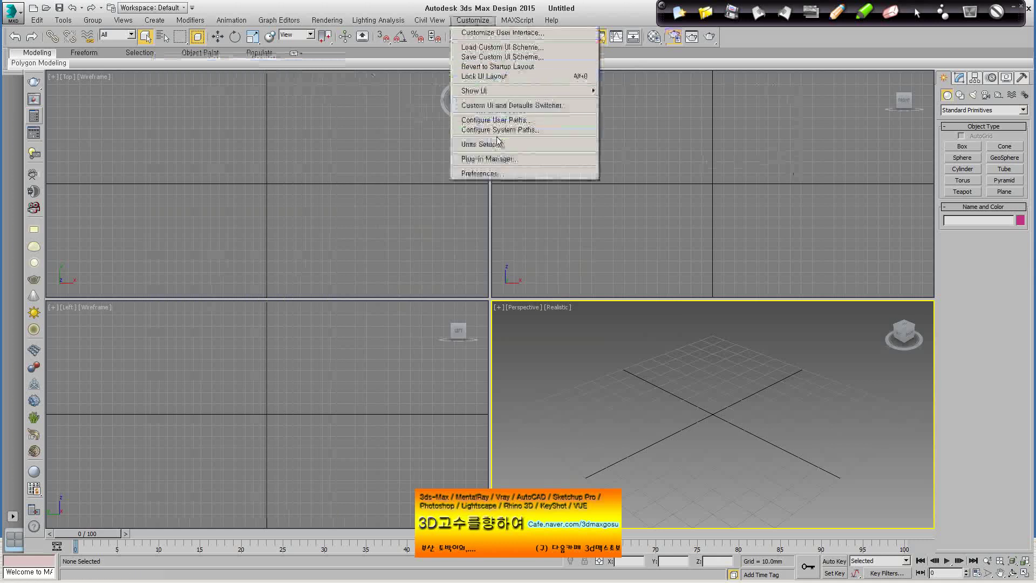
pyautogui.click(498, 106)
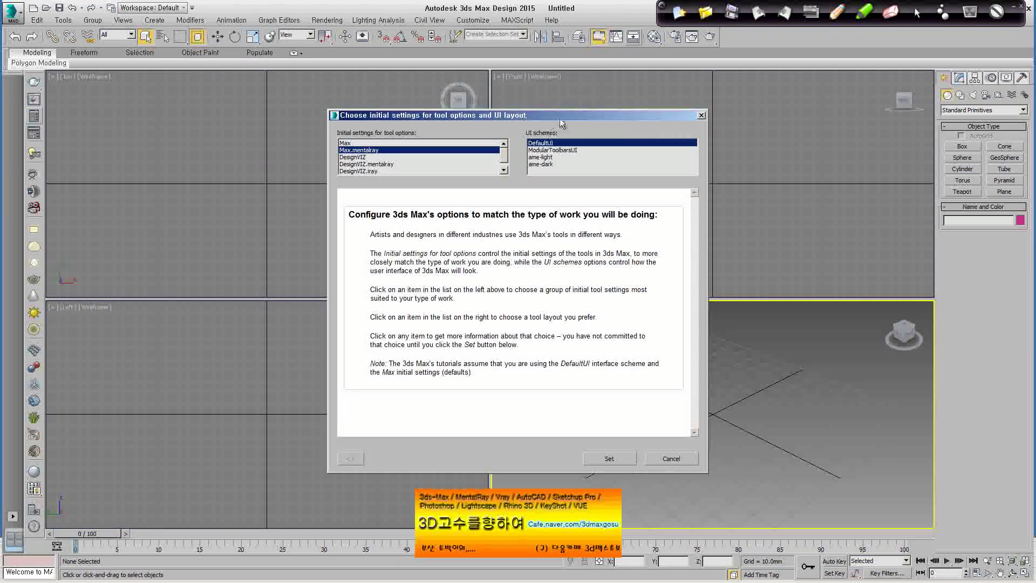
pyautogui.moveTo(557, 113); pyautogui.dragTo(423, 96)
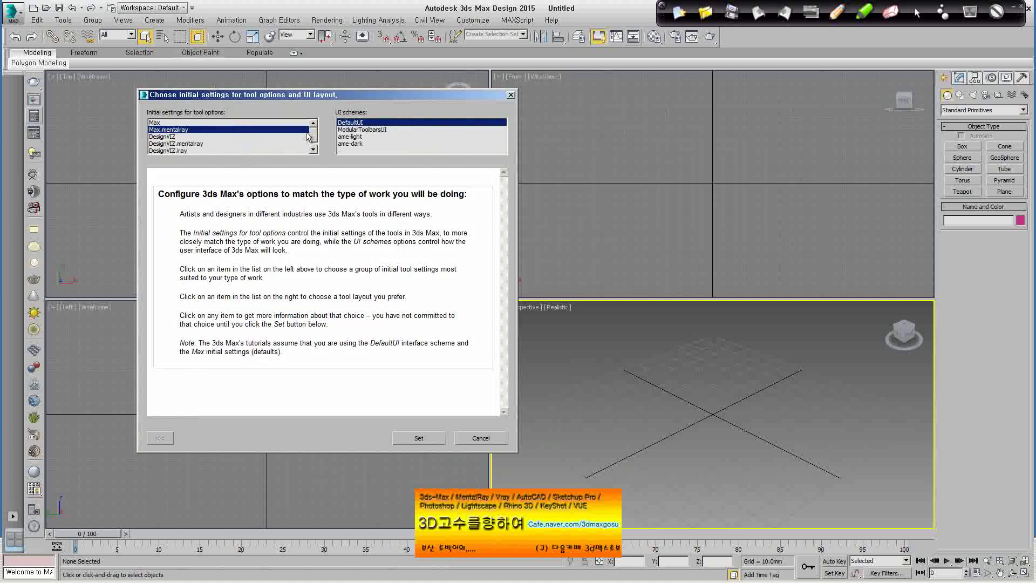
pyautogui.click(313, 151)
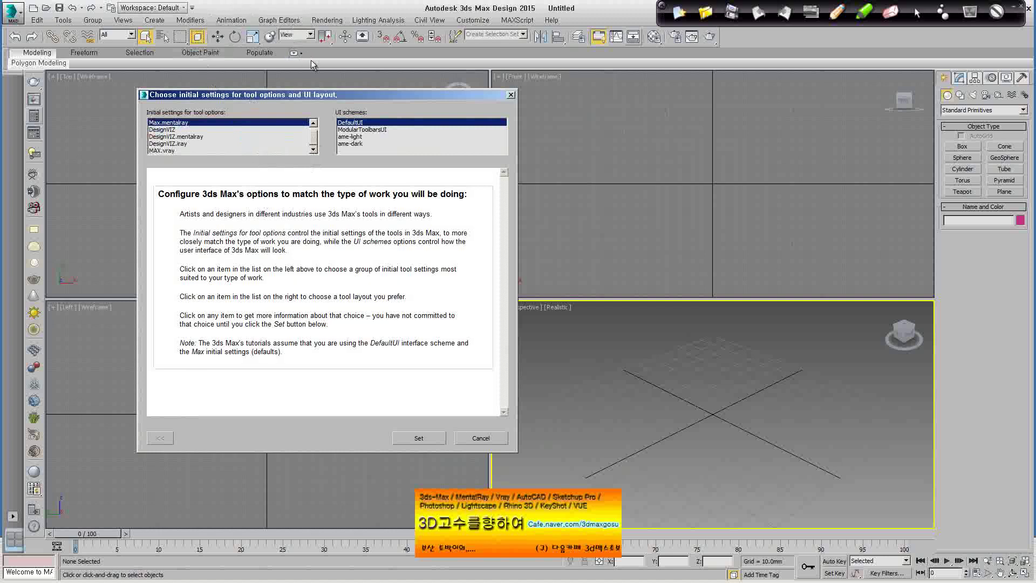
pyautogui.click(174, 151)
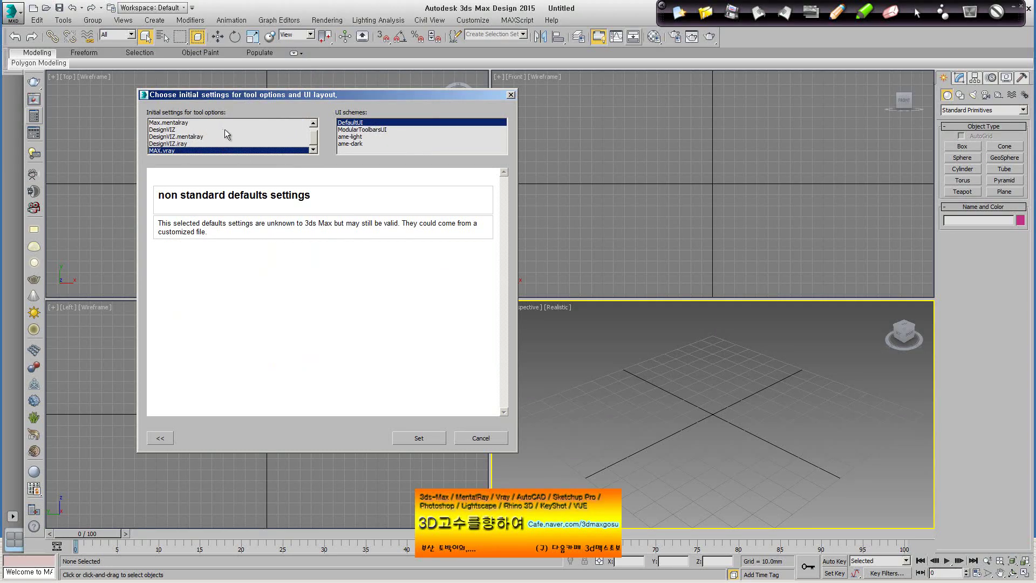
# Step: Preview the ame-light and ame-dark schemes, then apply MAX.vray with the DefaultUI scheme
pyautogui.click(371, 137)
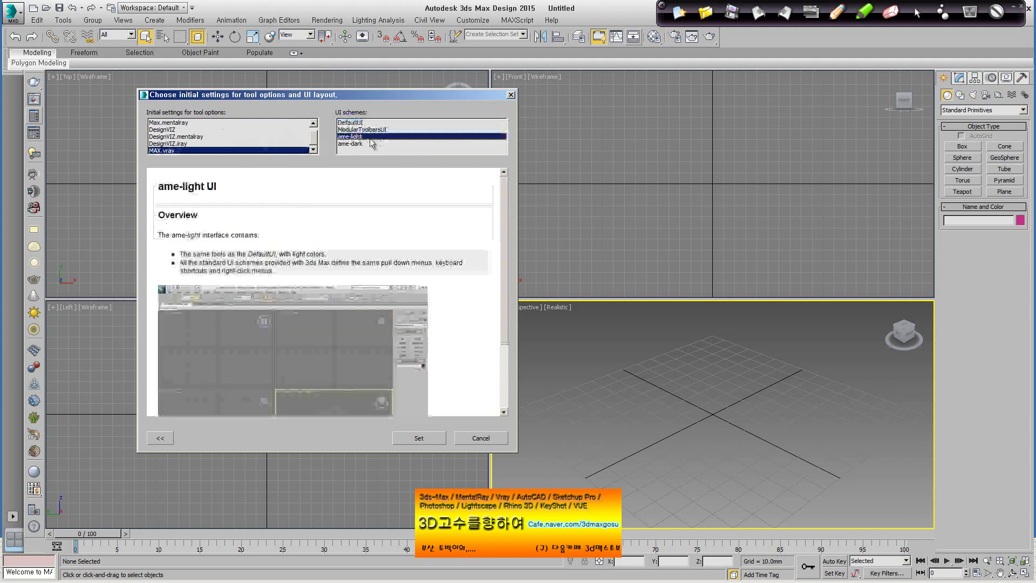
pyautogui.click(367, 145)
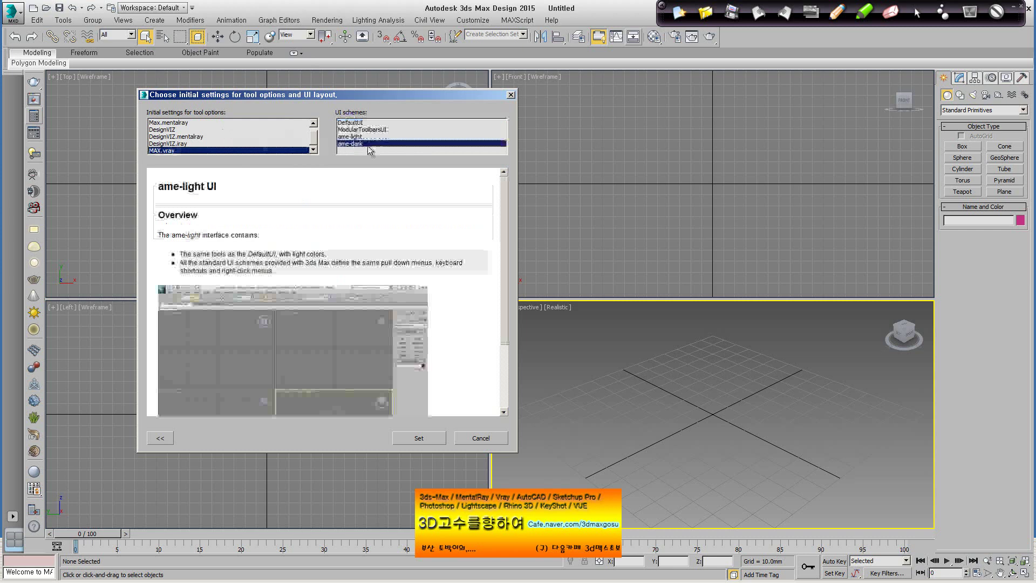
pyautogui.click(382, 137)
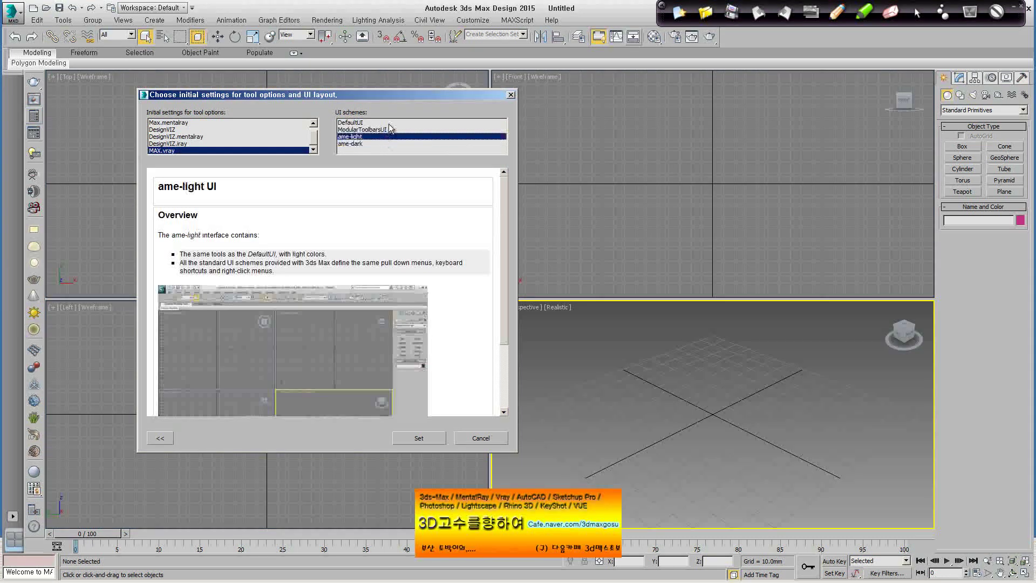
pyautogui.click(438, 434)
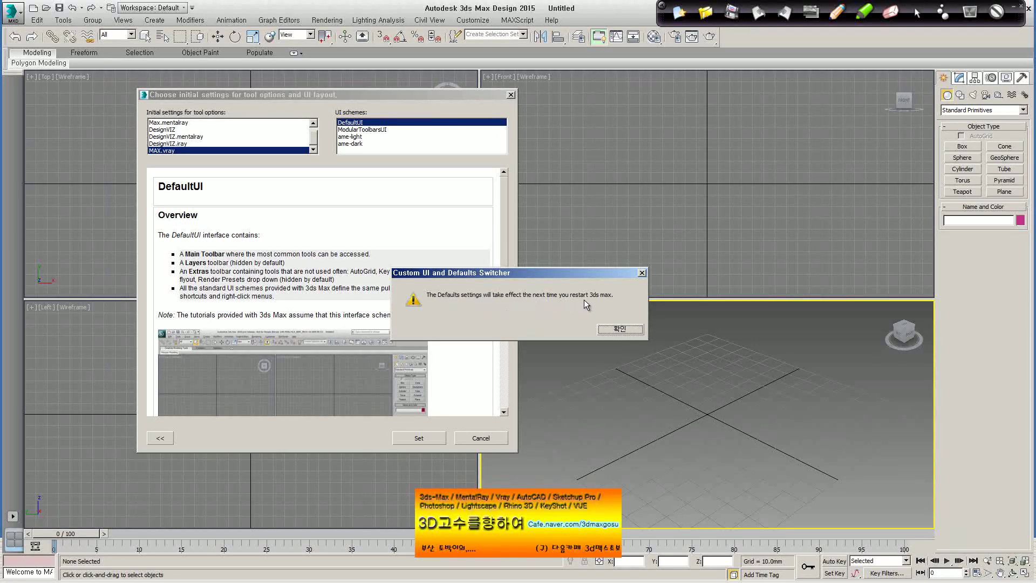
# Step: Dismiss the restart notice and make the Top viewport active
pyautogui.click(621, 330)
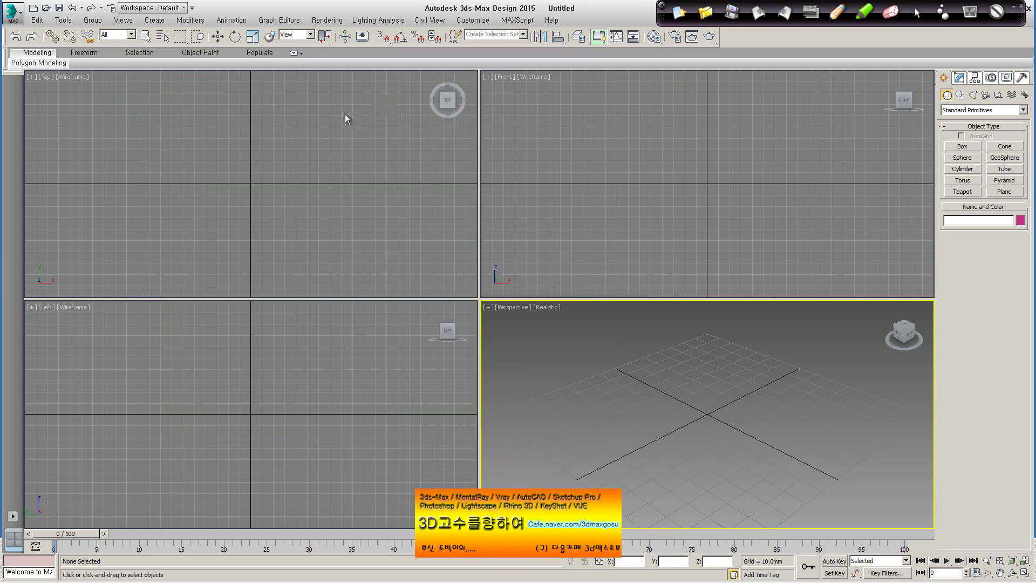
pyautogui.click(326, 124)
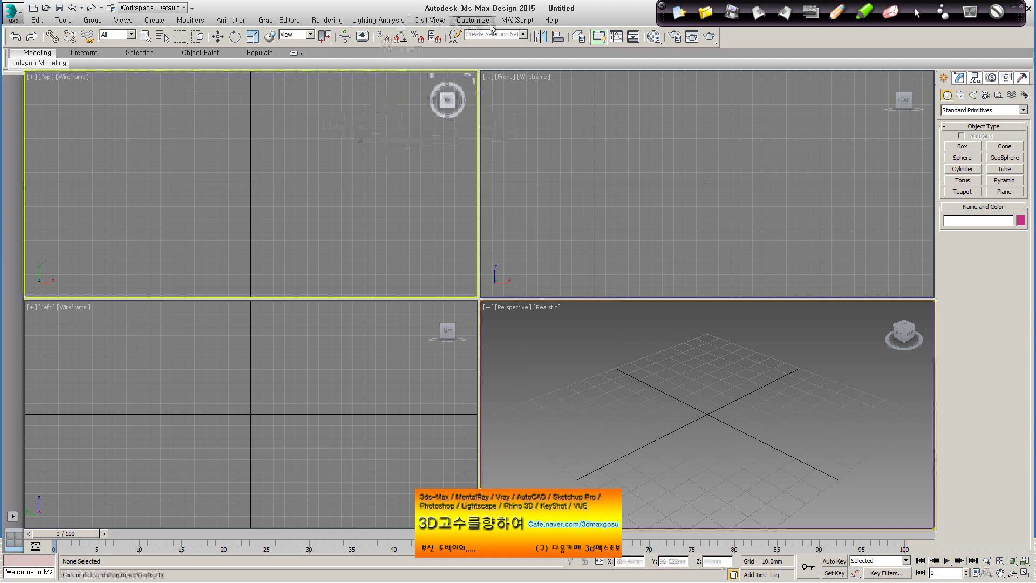
pyautogui.click(472, 20)
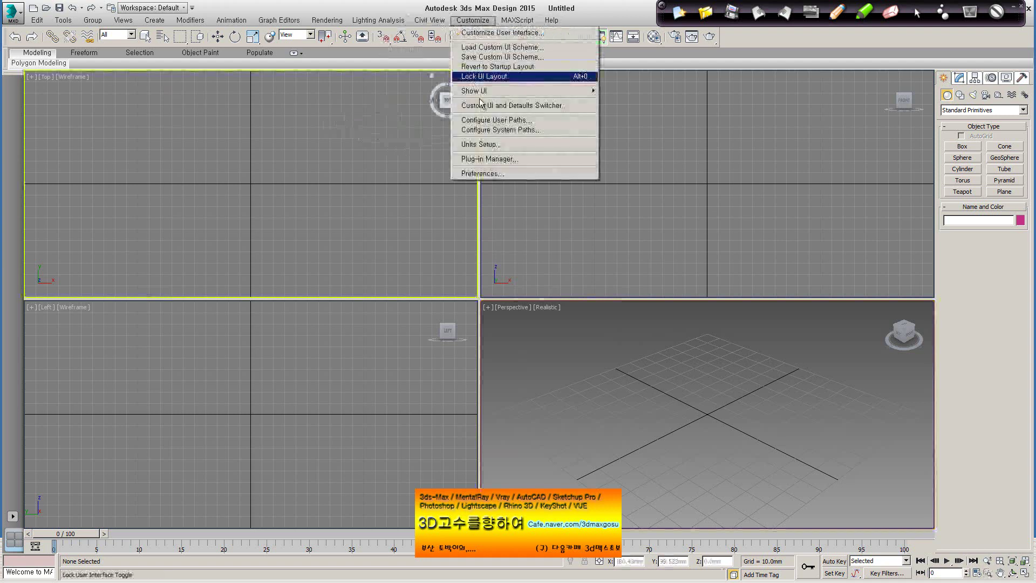
pyautogui.click(181, 102)
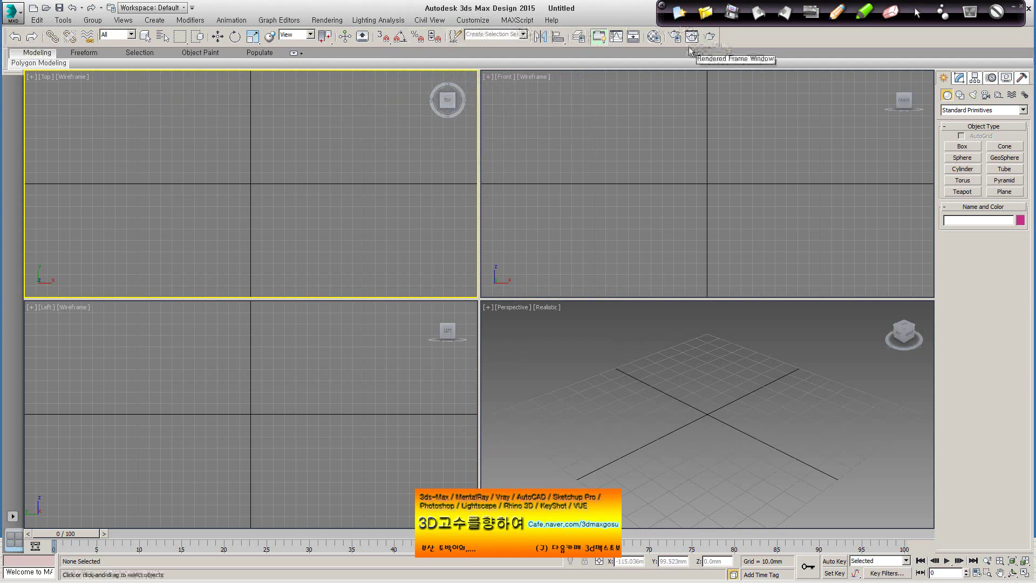
# Step: Apply the ame-light UI scheme in the Defaults Switcher and acknowledge the restart notice
pyautogui.click(472, 20)
pyautogui.click(531, 106)
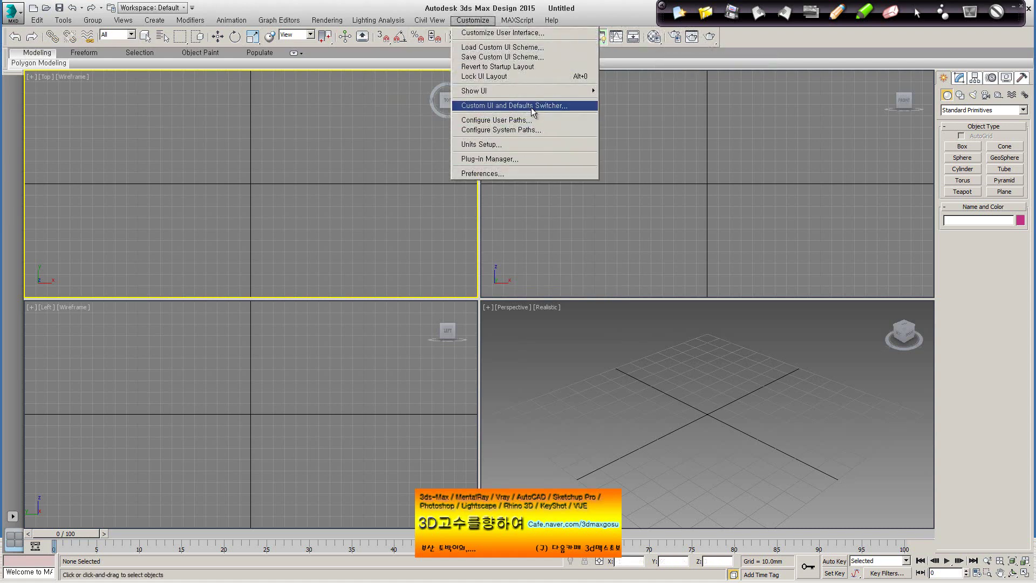
pyautogui.click(555, 157)
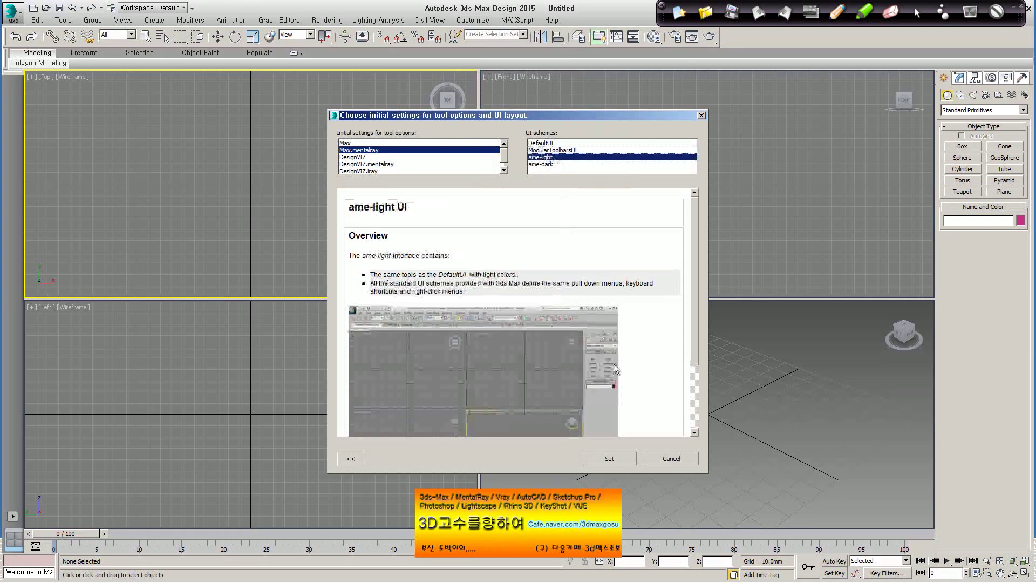
pyautogui.click(612, 458)
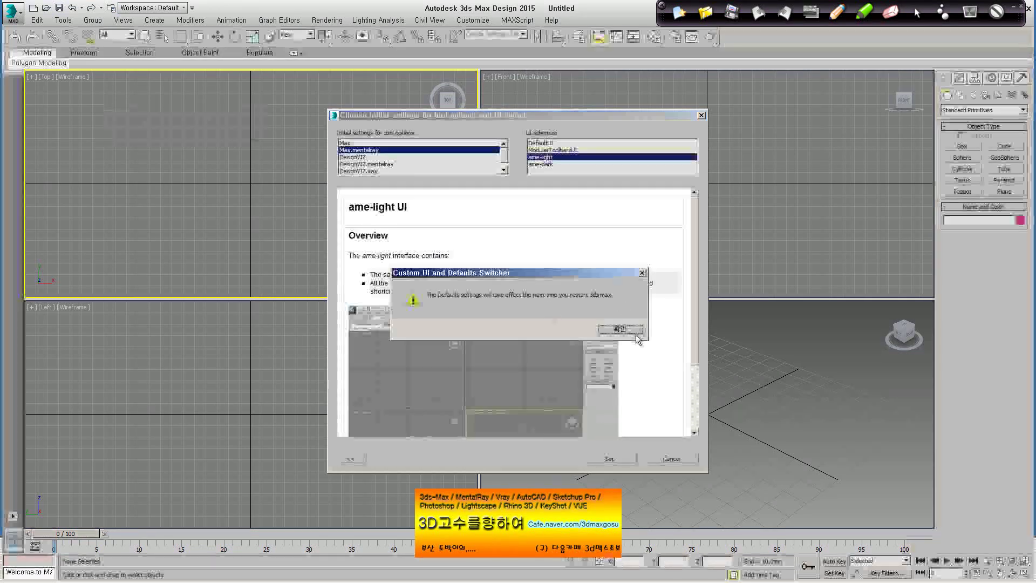
pyautogui.click(635, 333)
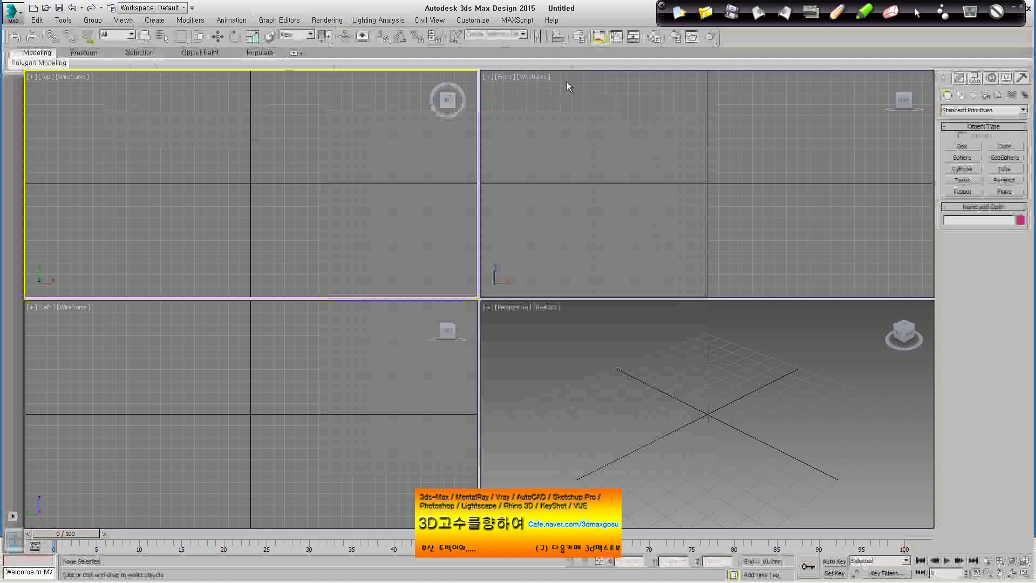
pyautogui.press('F10')
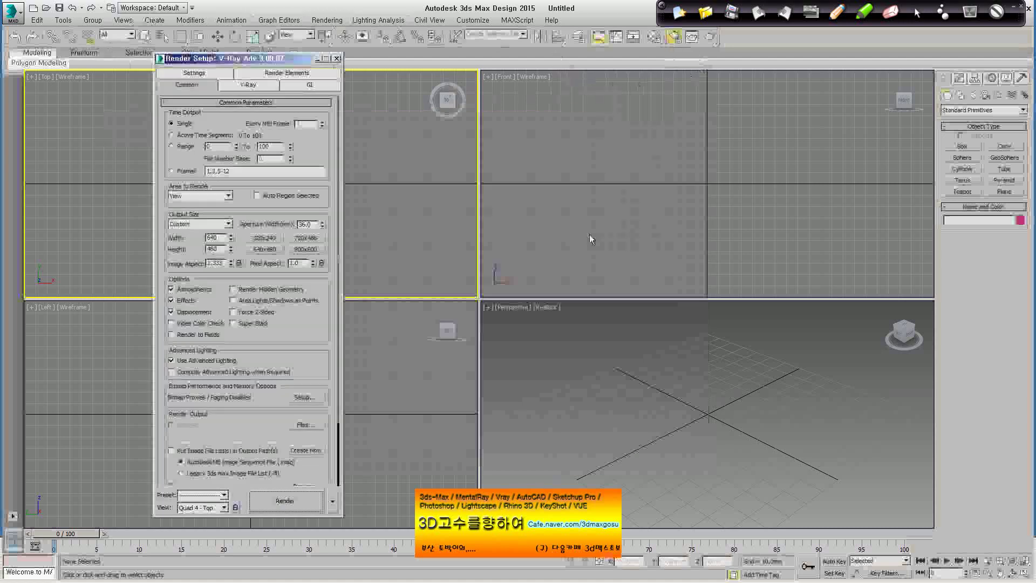
pyautogui.click(338, 58)
pyautogui.press('m')
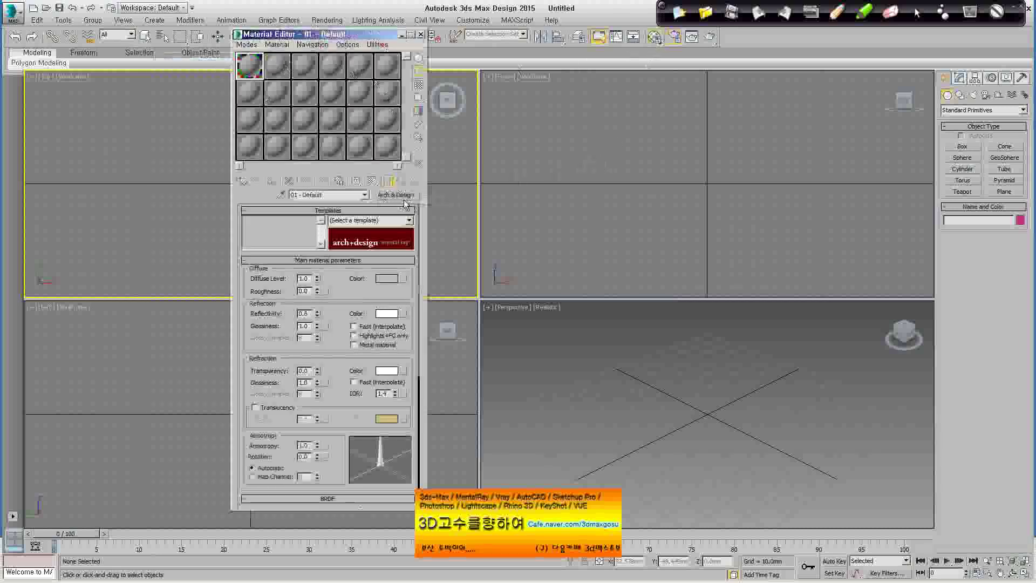
pyautogui.click(420, 34)
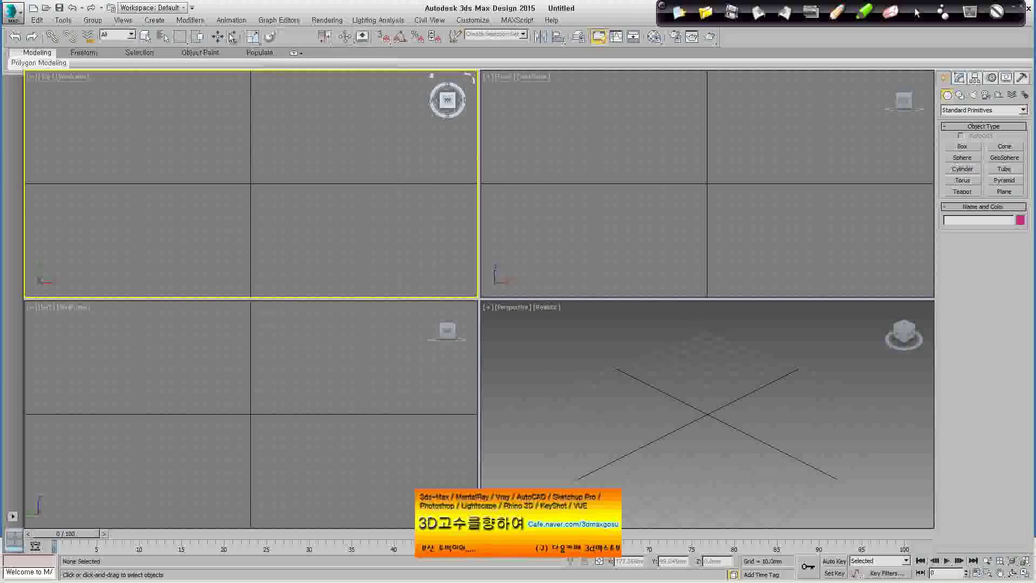
pyautogui.click(310, 35)
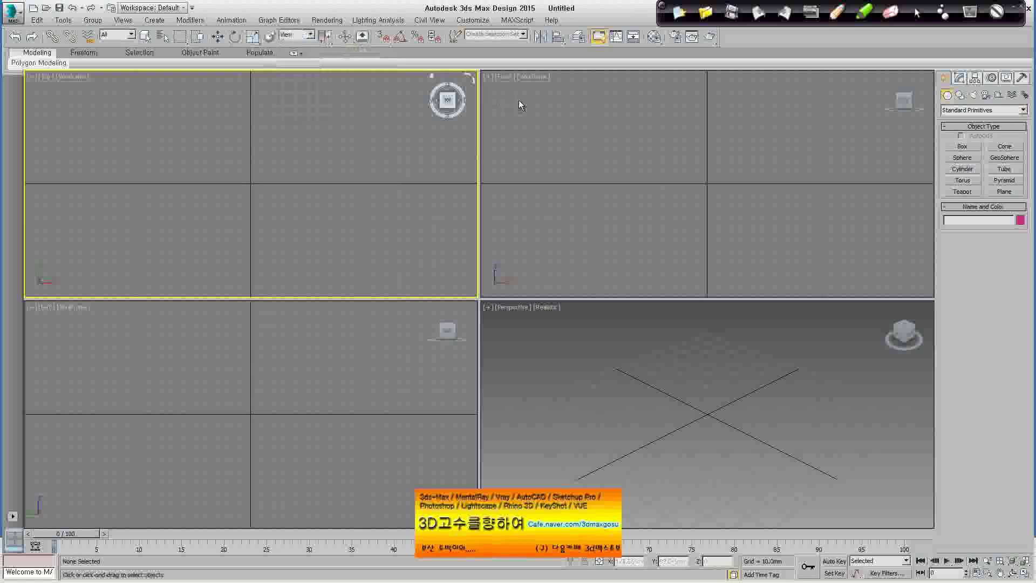
# Step: Show Render Setup's V-Ray tab with Frame buffer collapsed and Global switches and Color mapping expanded
pyautogui.press('F10')
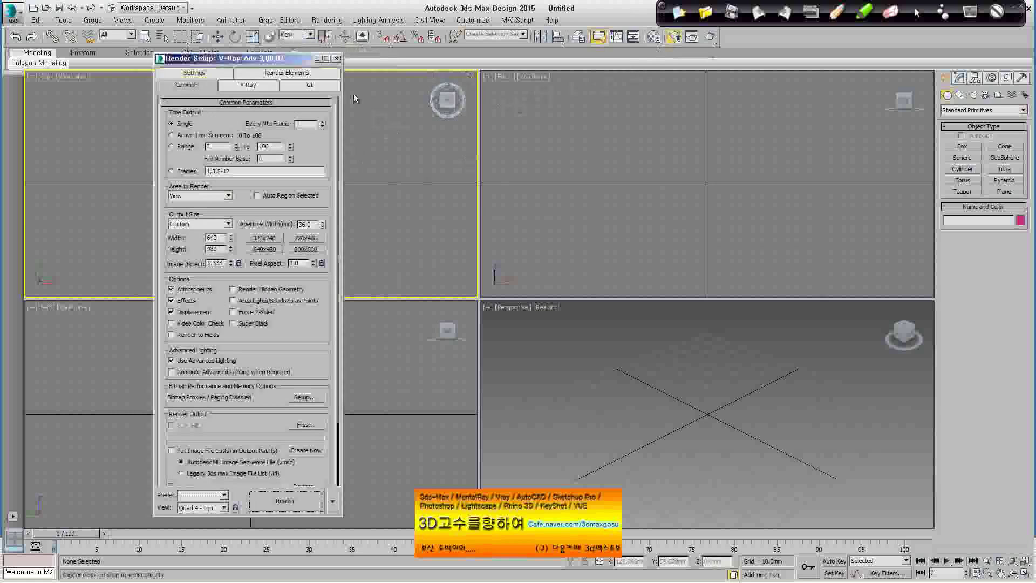
pyautogui.moveTo(270, 59); pyautogui.dragTo(367, 35)
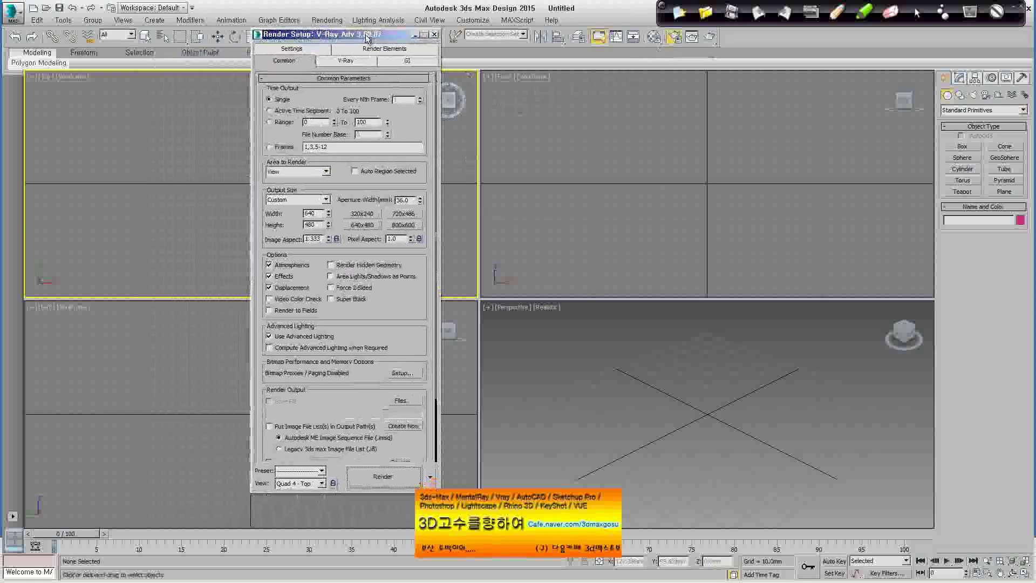
pyautogui.click(356, 61)
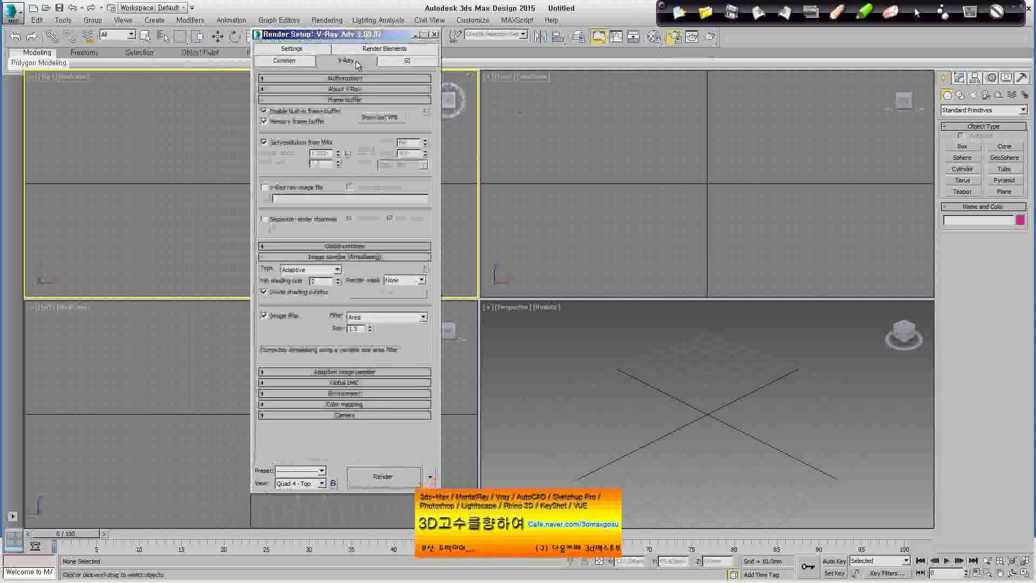
pyautogui.click(382, 100)
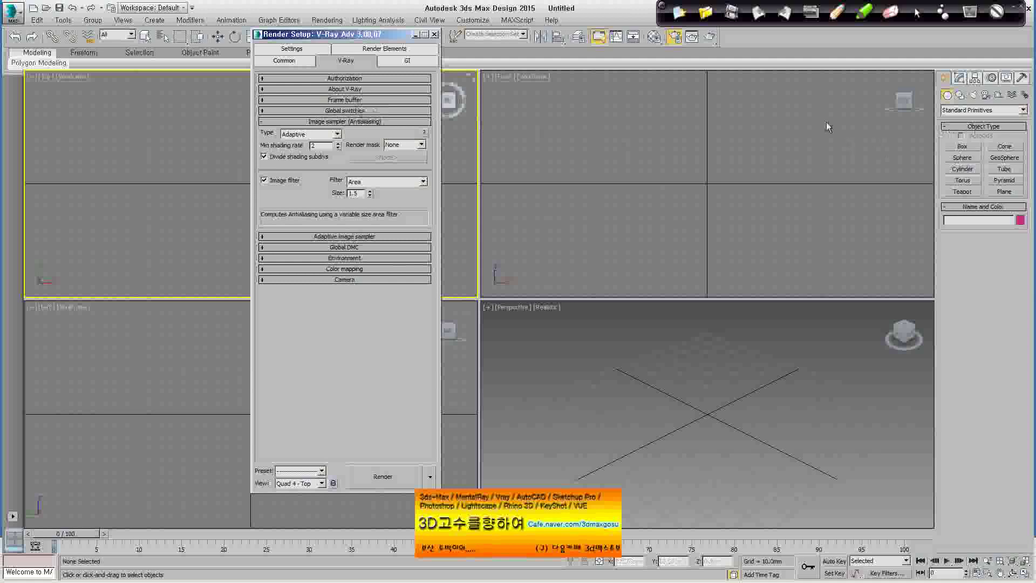
pyautogui.click(378, 101)
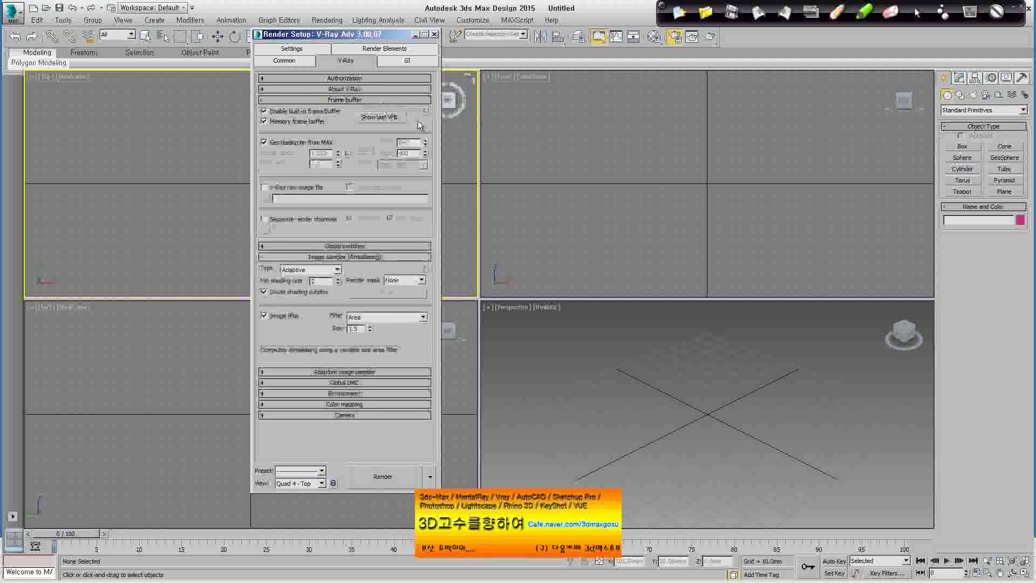
pyautogui.click(405, 100)
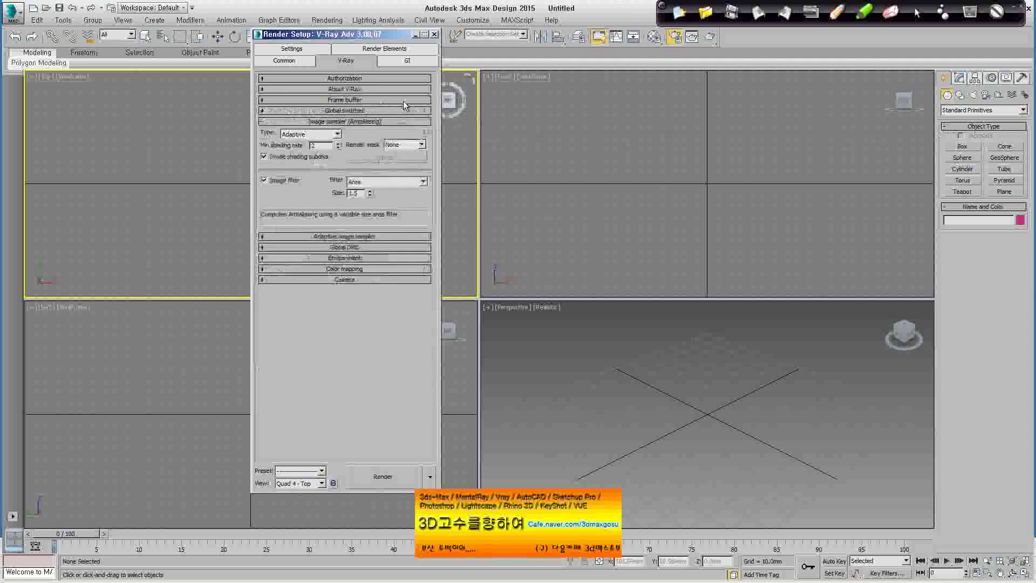
pyautogui.click(407, 110)
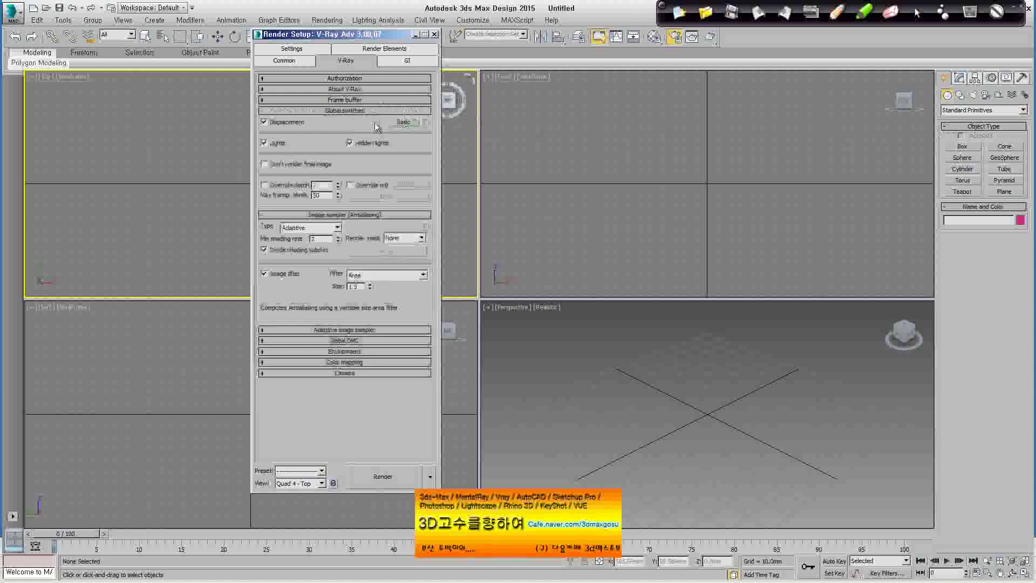
pyautogui.click(372, 362)
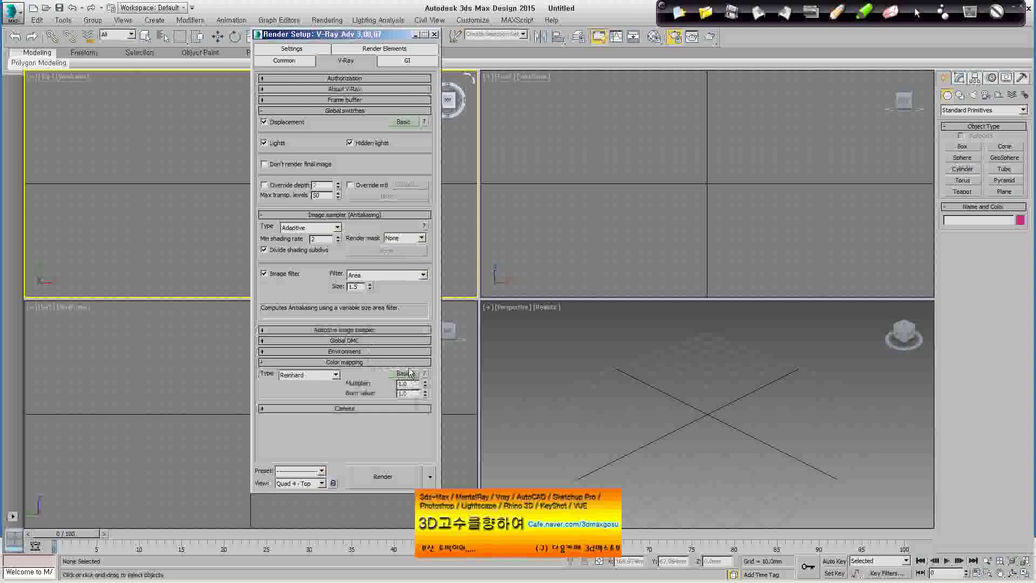
# Step: Cycle the Global switches mode through Advanced and Expert, ending on Basic
pyautogui.click(409, 123)
pyautogui.click(408, 123)
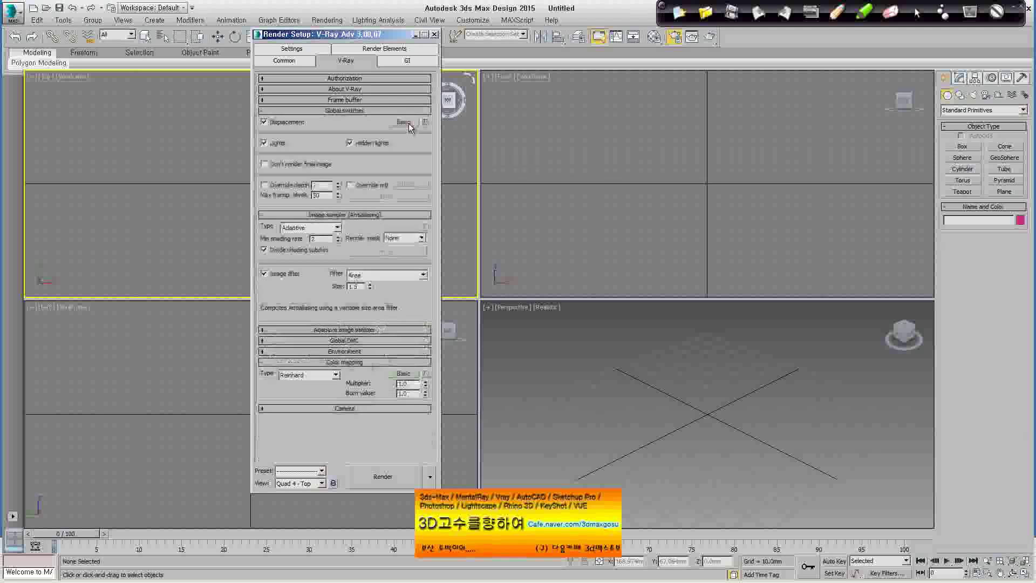
pyautogui.click(409, 123)
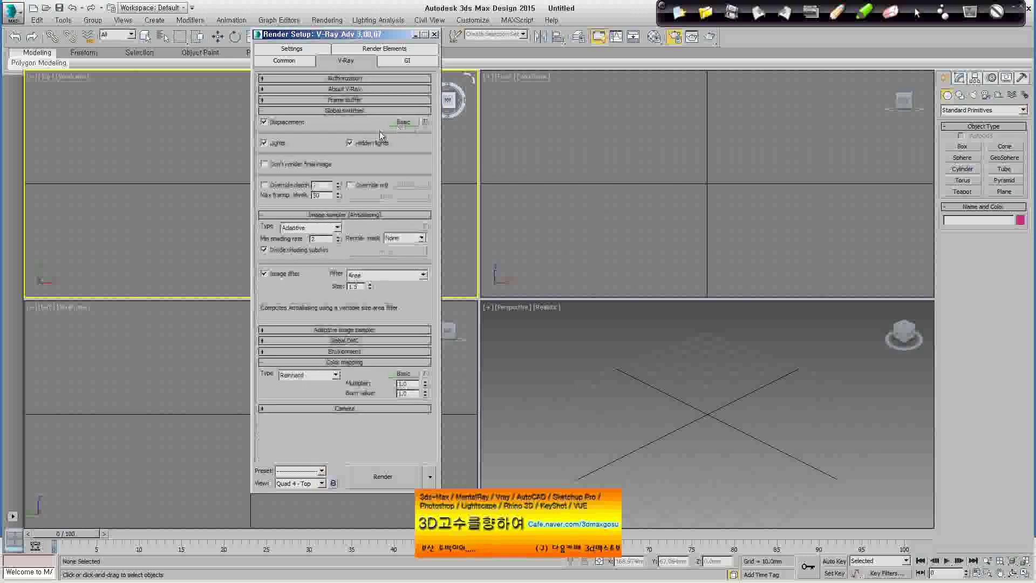
pyautogui.click(406, 124)
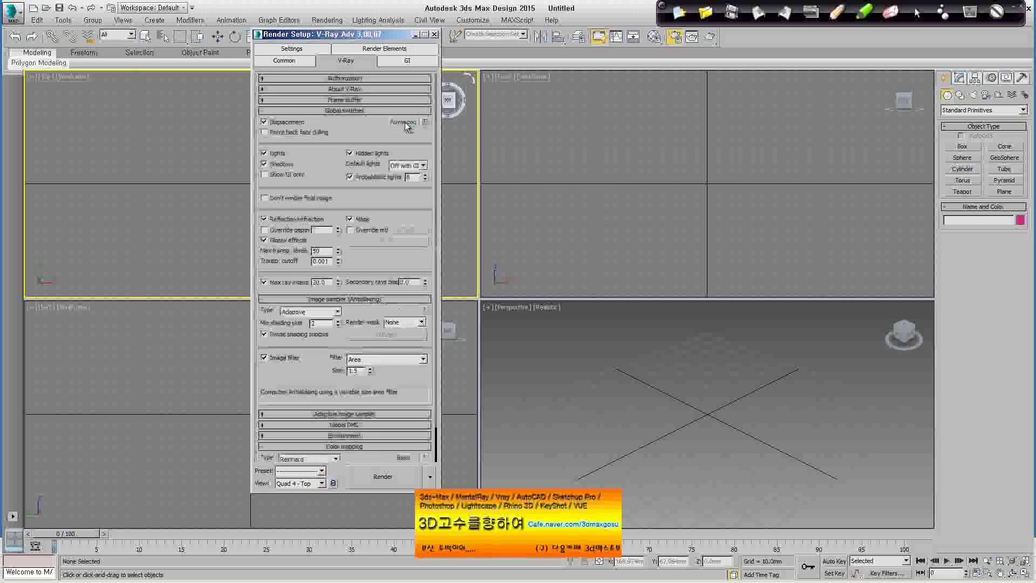
pyautogui.click(407, 124)
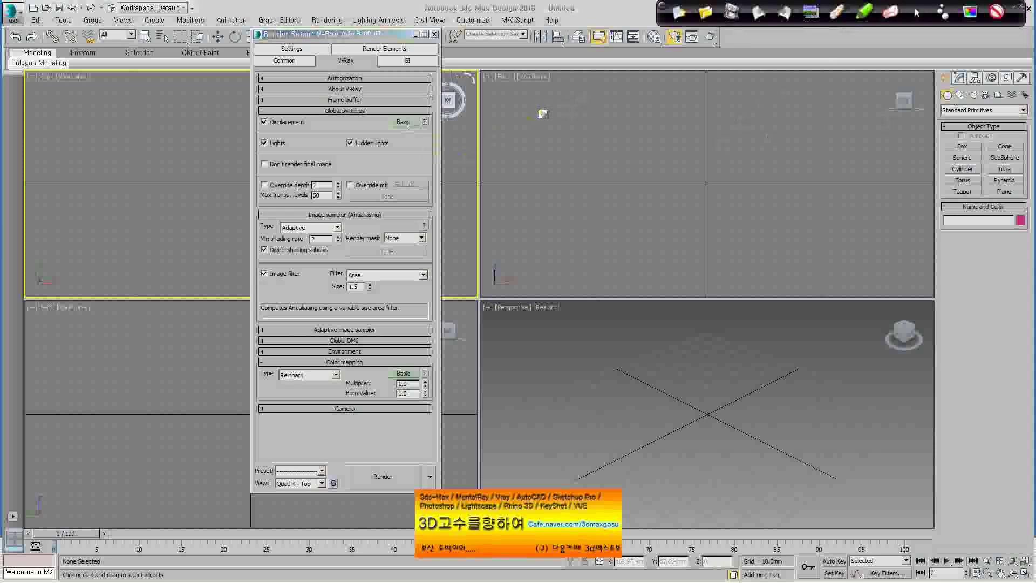
# Step: Handwrite Basic, Advanced and Expert with side notes in the Front viewport, then exit pen mode
pyautogui.moveTo(587, 112)
pyautogui.mouseDown()
pyautogui.moveTo(575, 127)
pyautogui.moveTo(626, 125)
pyautogui.mouseUp()
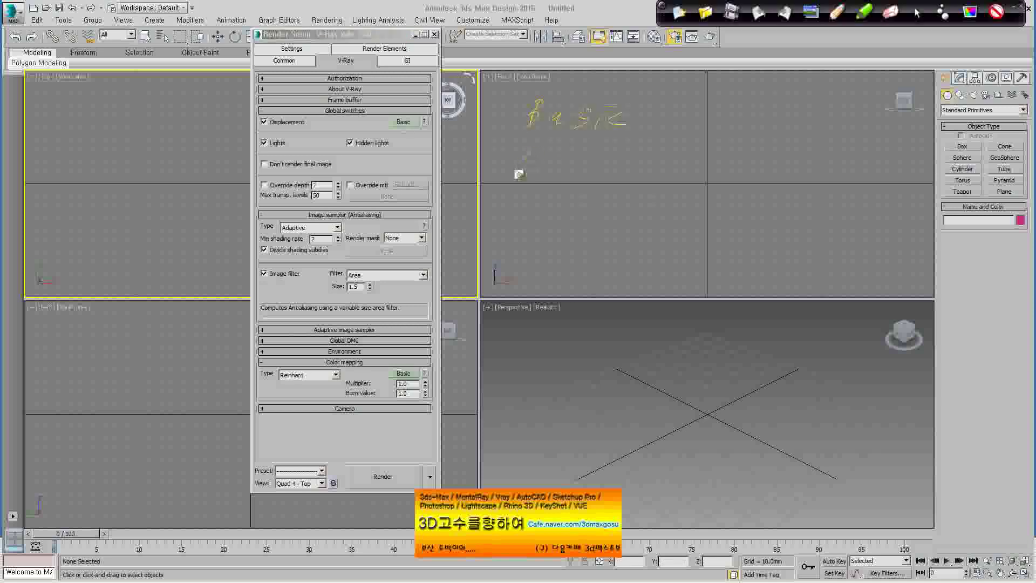
pyautogui.moveTo(517, 171); pyautogui.dragTo(679, 163)
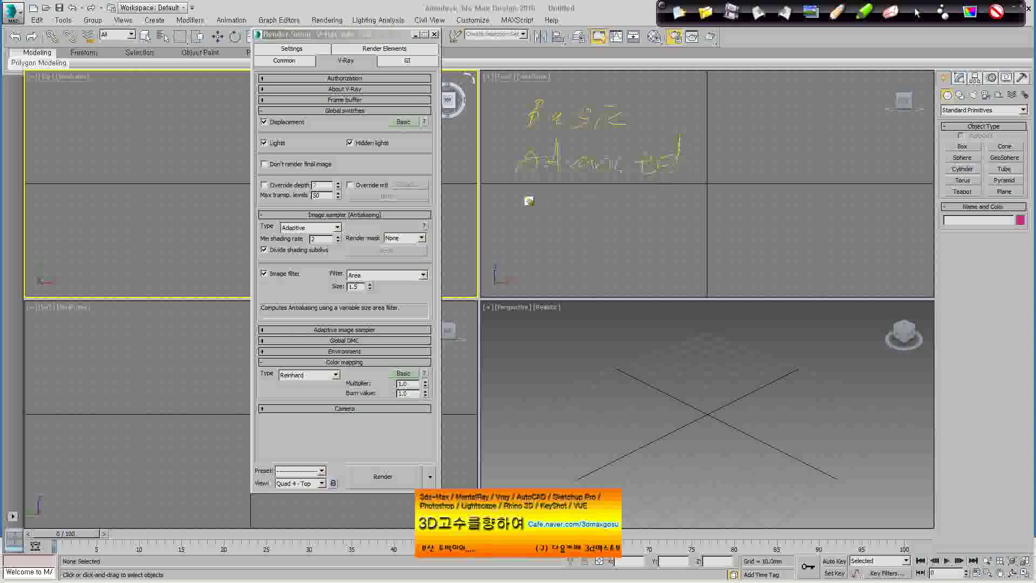
pyautogui.moveTo(539, 193)
pyautogui.mouseDown()
pyautogui.moveTo(542, 218)
pyautogui.moveTo(576, 216)
pyautogui.moveTo(571, 249)
pyautogui.moveTo(620, 215)
pyautogui.moveTo(642, 258)
pyautogui.mouseUp()
pyautogui.moveTo(626, 212); pyautogui.dragTo(654, 213)
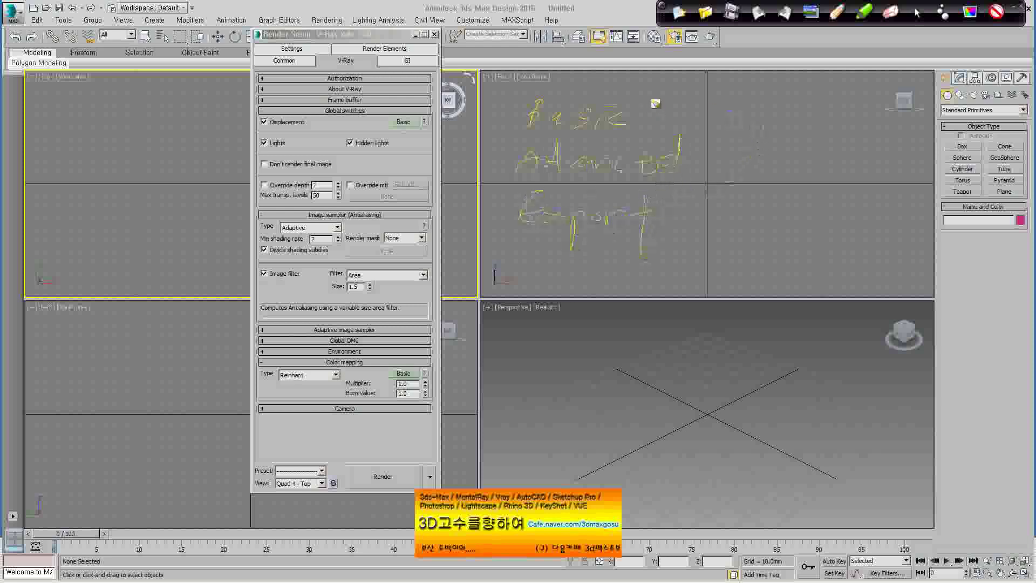
pyautogui.moveTo(656, 99)
pyautogui.mouseDown()
pyautogui.moveTo(655, 125)
pyautogui.moveTo(704, 122)
pyautogui.moveTo(733, 92)
pyautogui.moveTo(743, 114)
pyautogui.mouseUp()
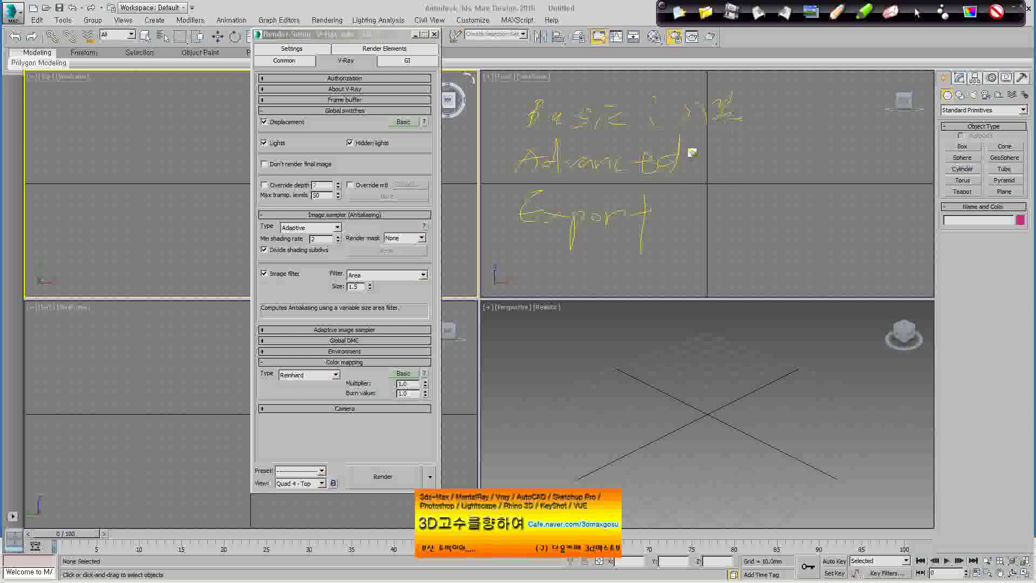
pyautogui.moveTo(722, 149)
pyautogui.mouseDown()
pyautogui.moveTo(723, 162)
pyautogui.moveTo(739, 153)
pyautogui.moveTo(750, 165)
pyautogui.moveTo(781, 160)
pyautogui.moveTo(779, 177)
pyautogui.moveTo(829, 154)
pyautogui.moveTo(879, 163)
pyautogui.mouseUp()
pyautogui.moveTo(527, 173)
pyautogui.mouseDown()
pyautogui.moveTo(757, 179)
pyautogui.moveTo(716, 176)
pyautogui.mouseUp()
pyautogui.click(661, 210)
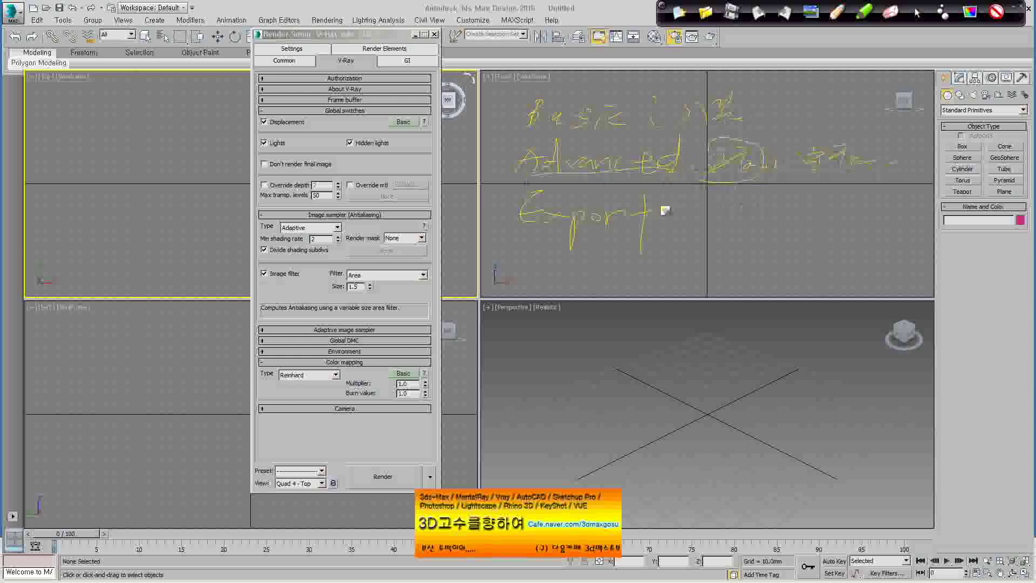
pyautogui.moveTo(692, 211)
pyautogui.mouseDown()
pyautogui.moveTo(770, 228)
pyautogui.moveTo(780, 218)
pyautogui.mouseUp()
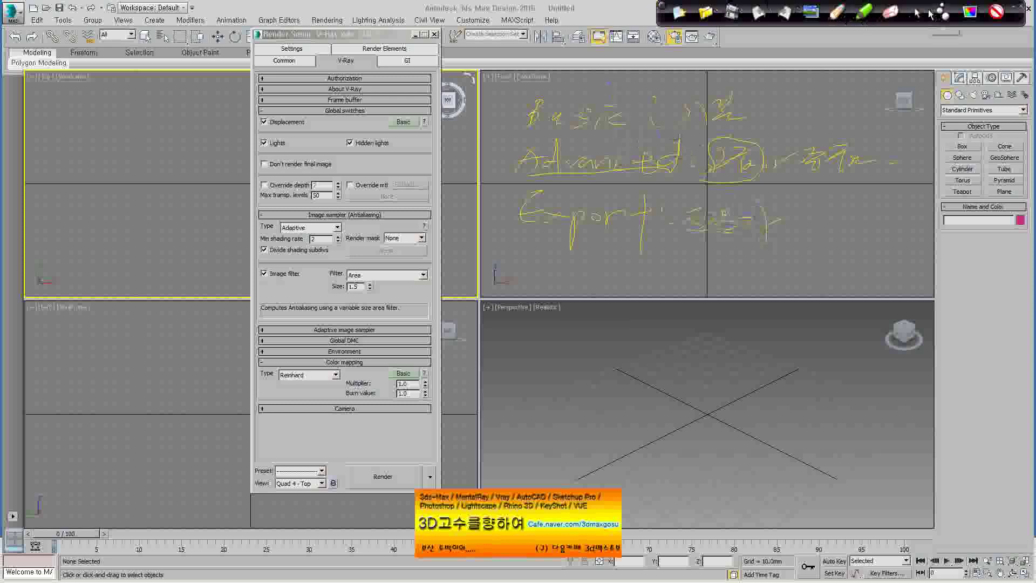
pyautogui.click(916, 12)
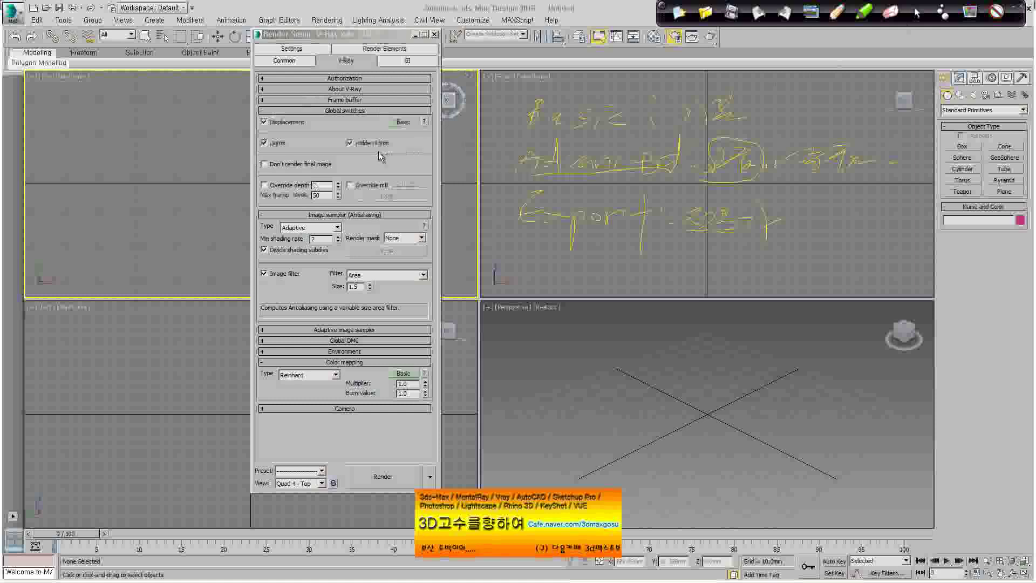
# Step: Advance Global switches from Basic through Advanced to Expert mode
pyautogui.click(403, 122)
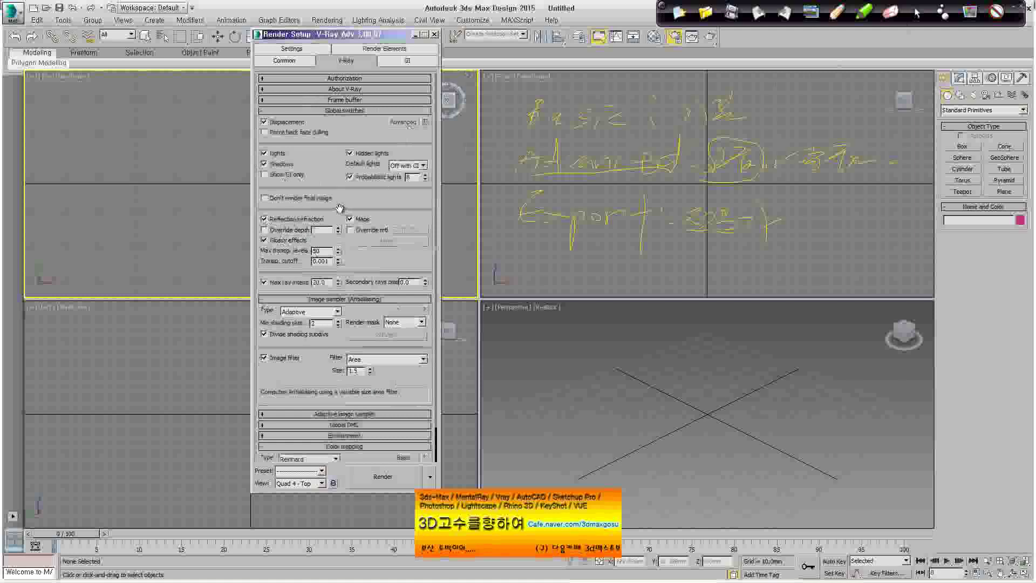
pyautogui.click(400, 123)
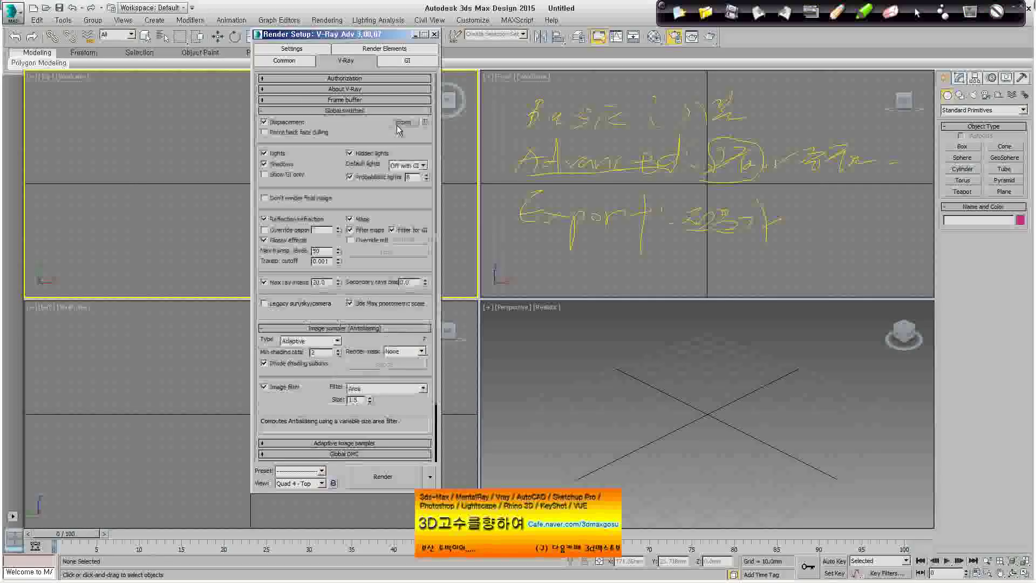